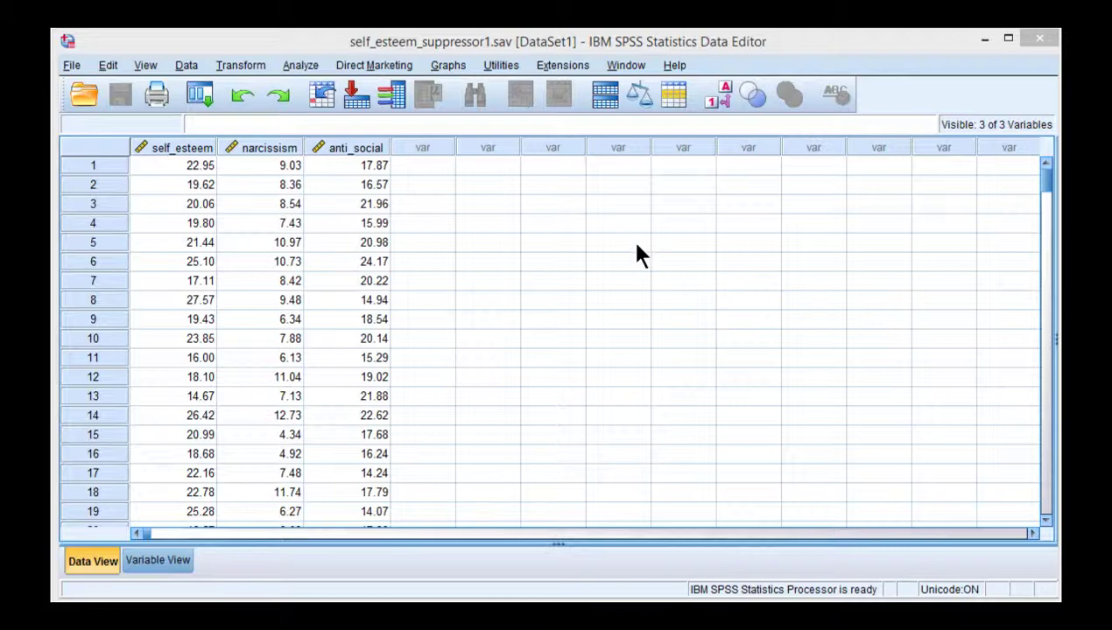
# - Run a bivariate Pearson correlation of self_esteem and anti_social
pyautogui.click(365, 171)
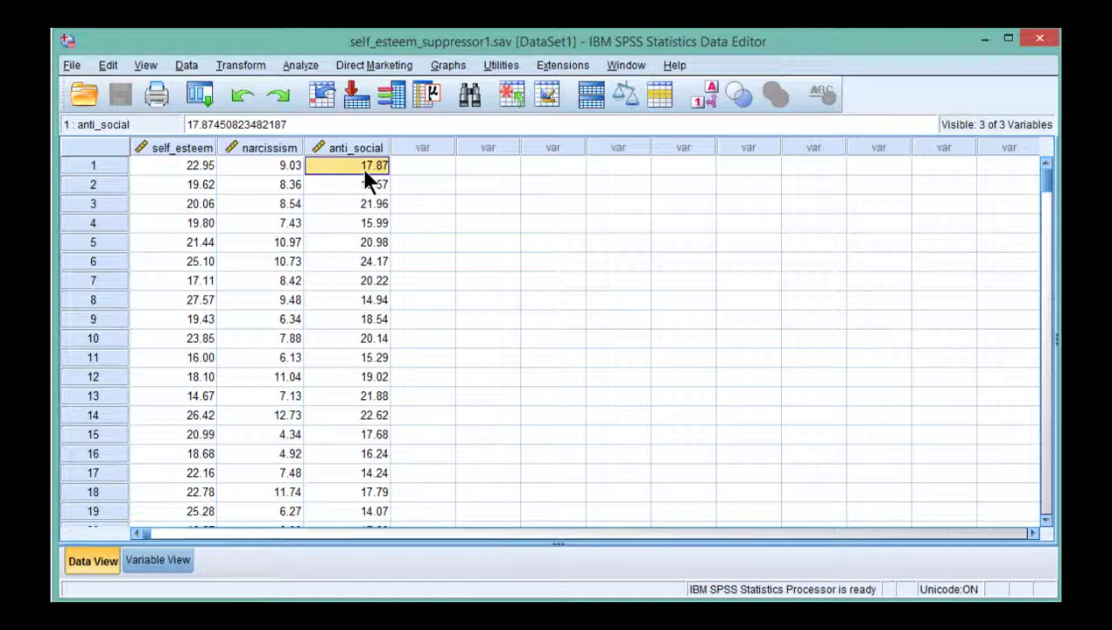
pyautogui.click(311, 69)
pyautogui.moveTo(438, 230)
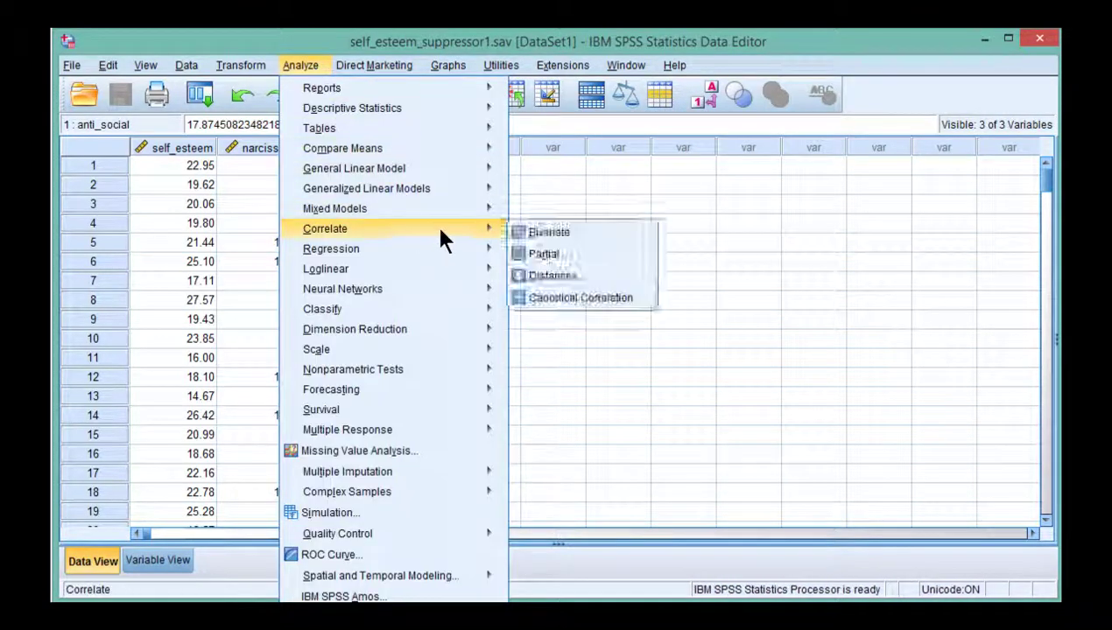
pyautogui.click(543, 231)
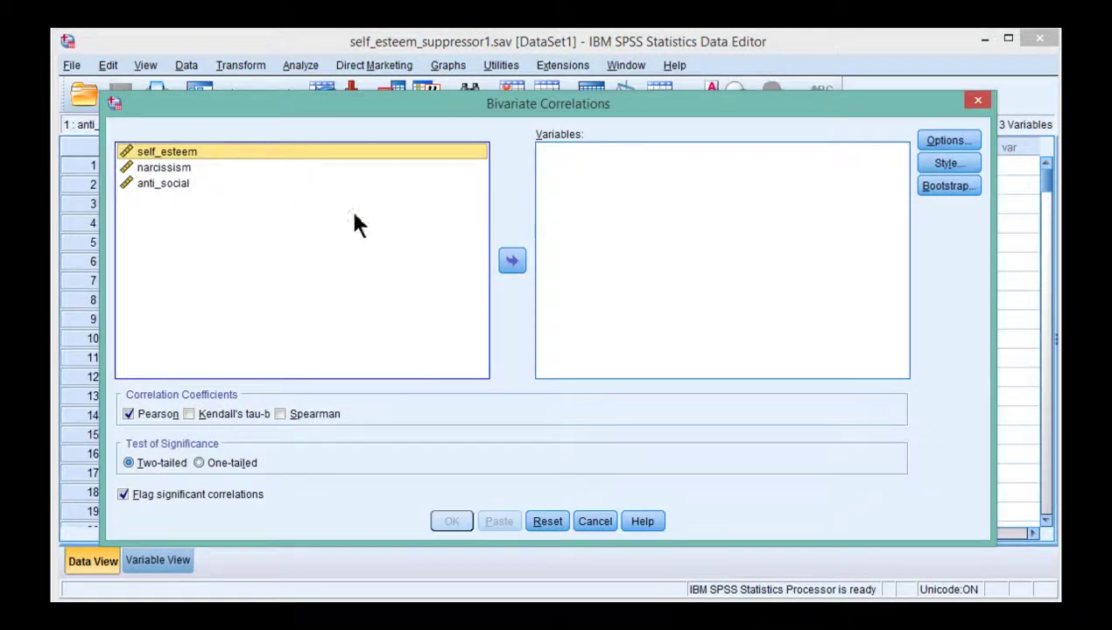
pyautogui.click(515, 260)
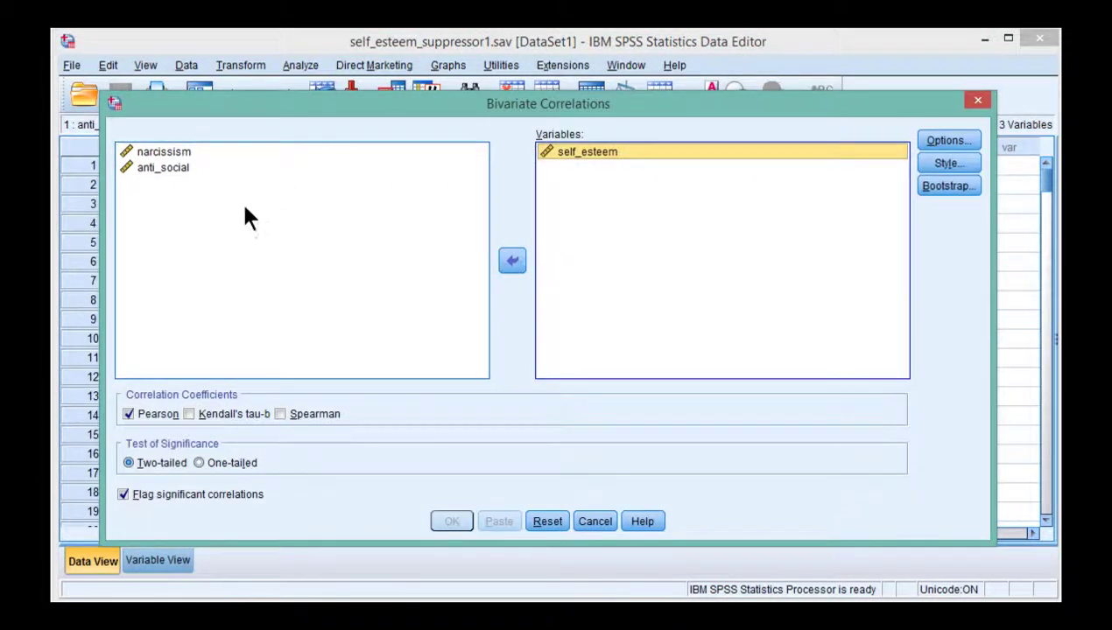
pyautogui.click(180, 168)
pyautogui.click(512, 263)
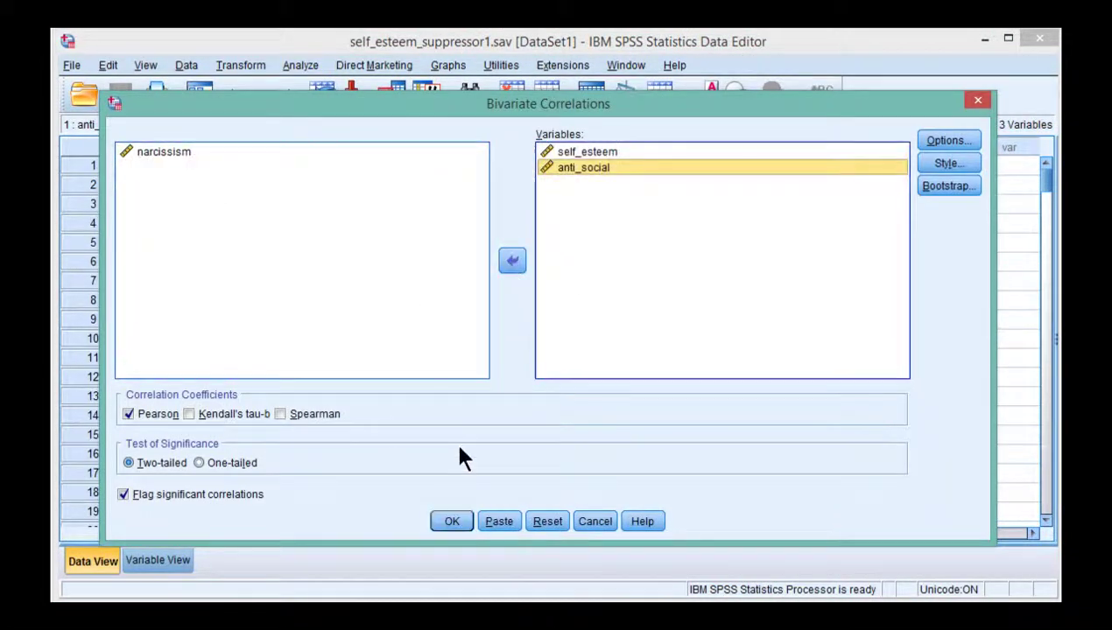
pyautogui.click(450, 522)
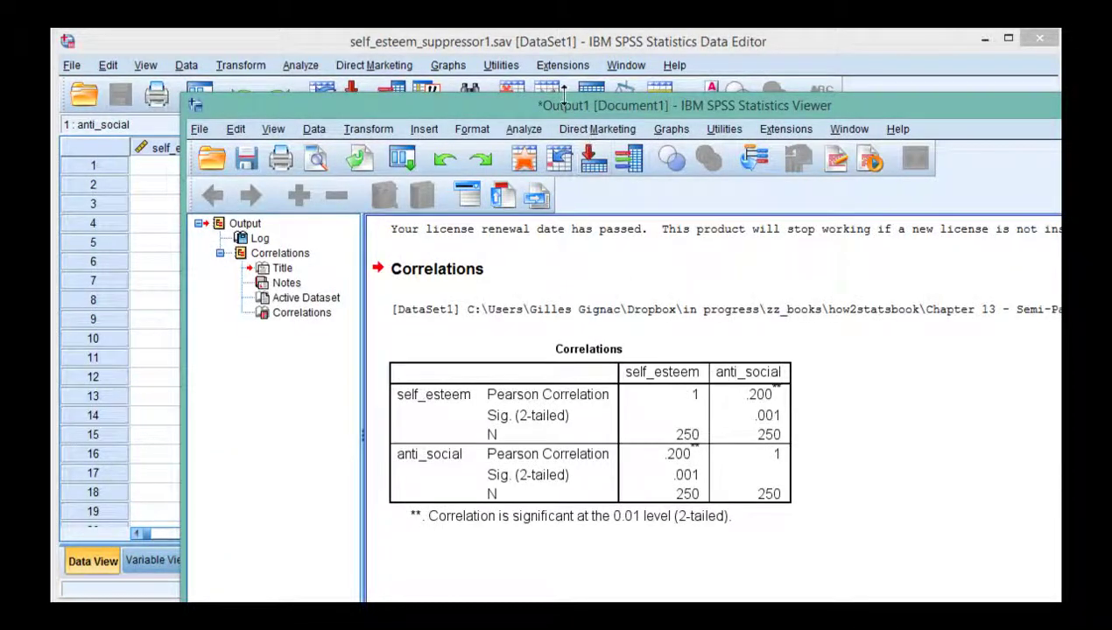
# - Inspect the Correlations table showing r = .200, p = .001, N = 250
pyautogui.moveTo(552, 105); pyautogui.dragTo(442, 43)
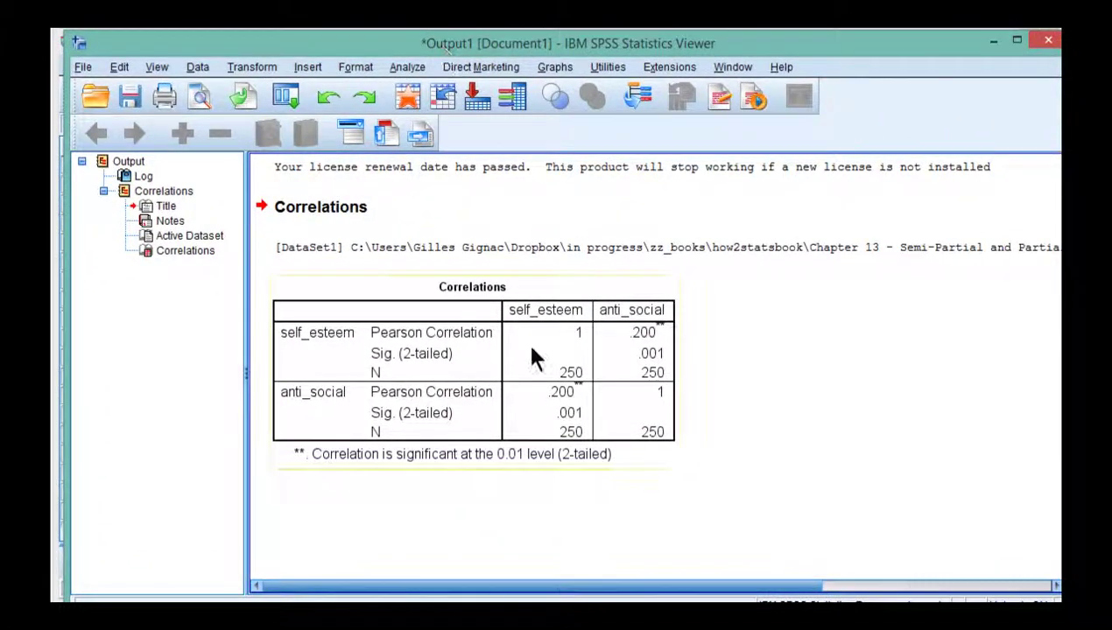
pyautogui.click(552, 369)
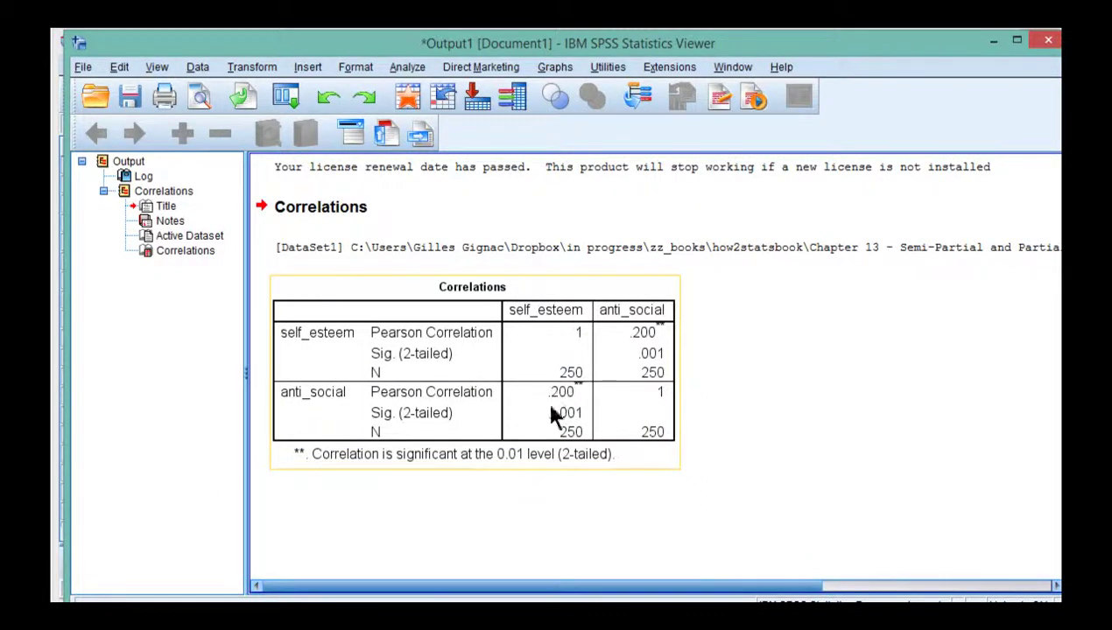
pyautogui.click(529, 562)
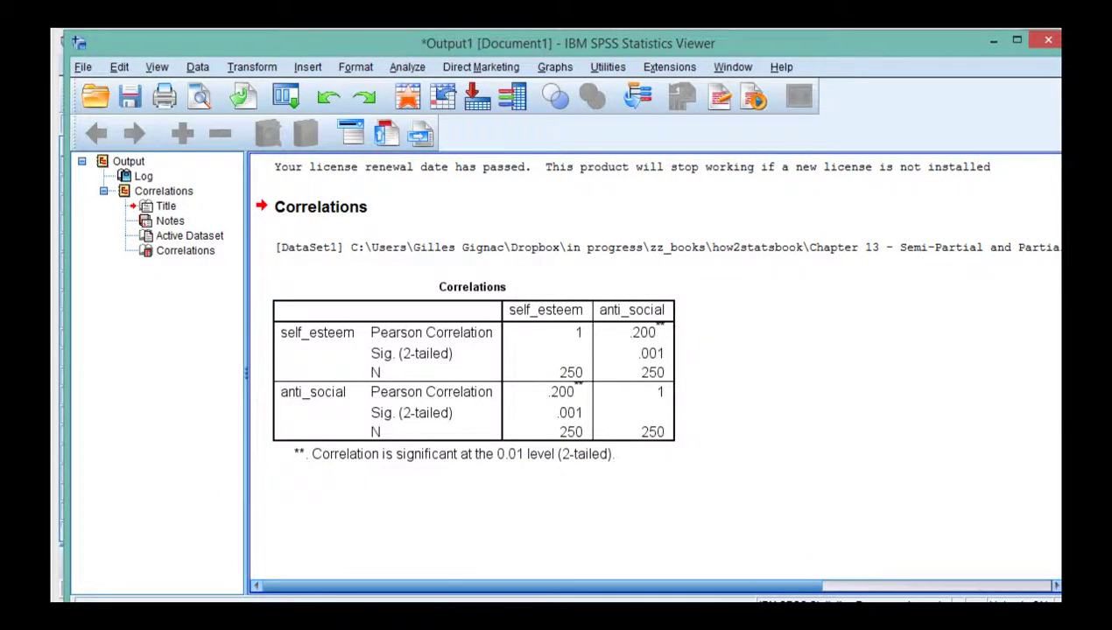
pyautogui.click(545, 452)
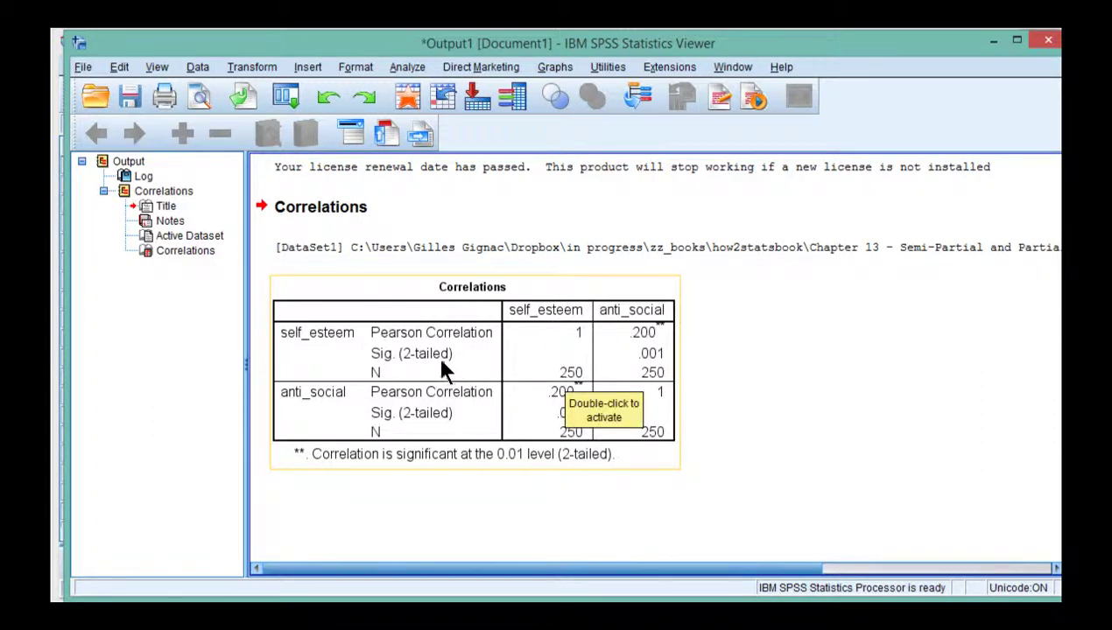
pyautogui.click(887, 477)
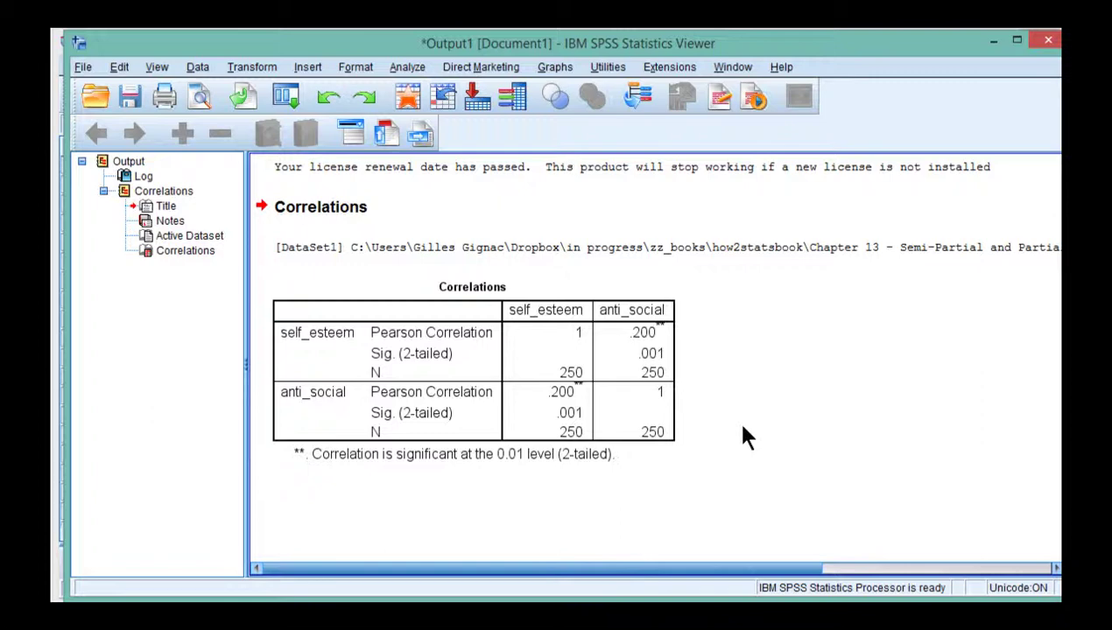
pyautogui.doubleClick(565, 337)
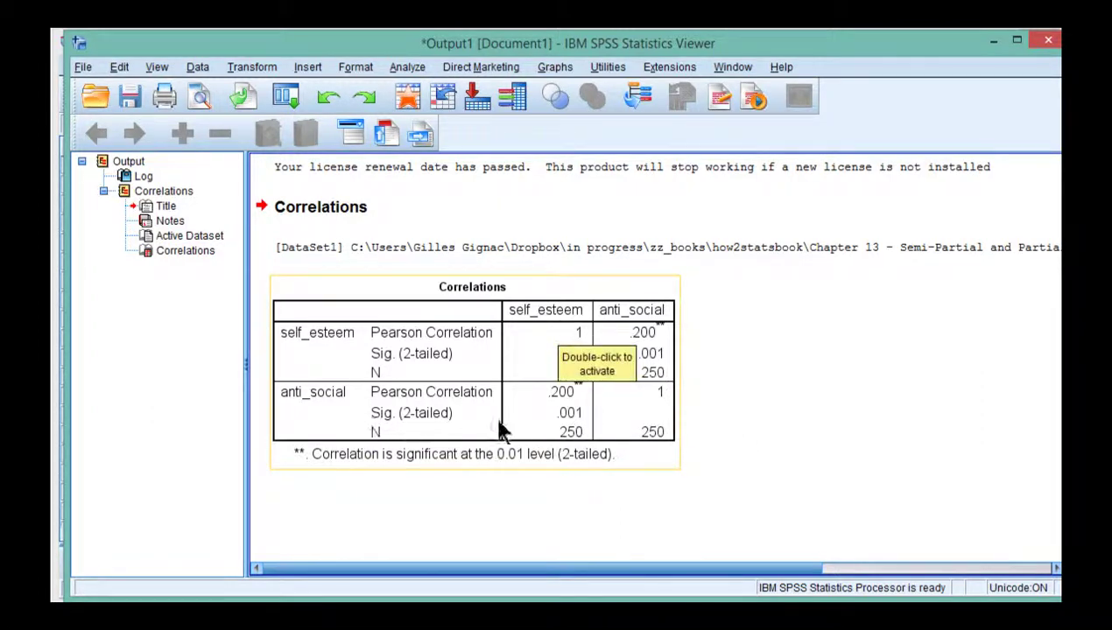
pyautogui.click(863, 426)
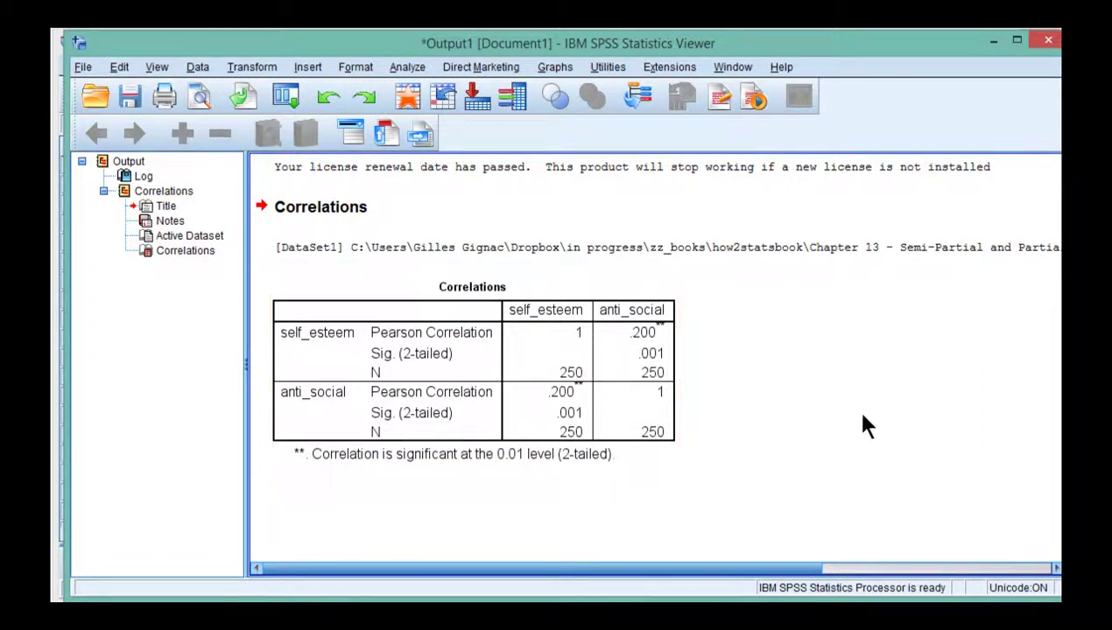
# - Run a partial correlation of self_esteem and anti_social controlling for narcissism, giving -.248
pyautogui.click(408, 69)
pyautogui.moveTo(571, 241)
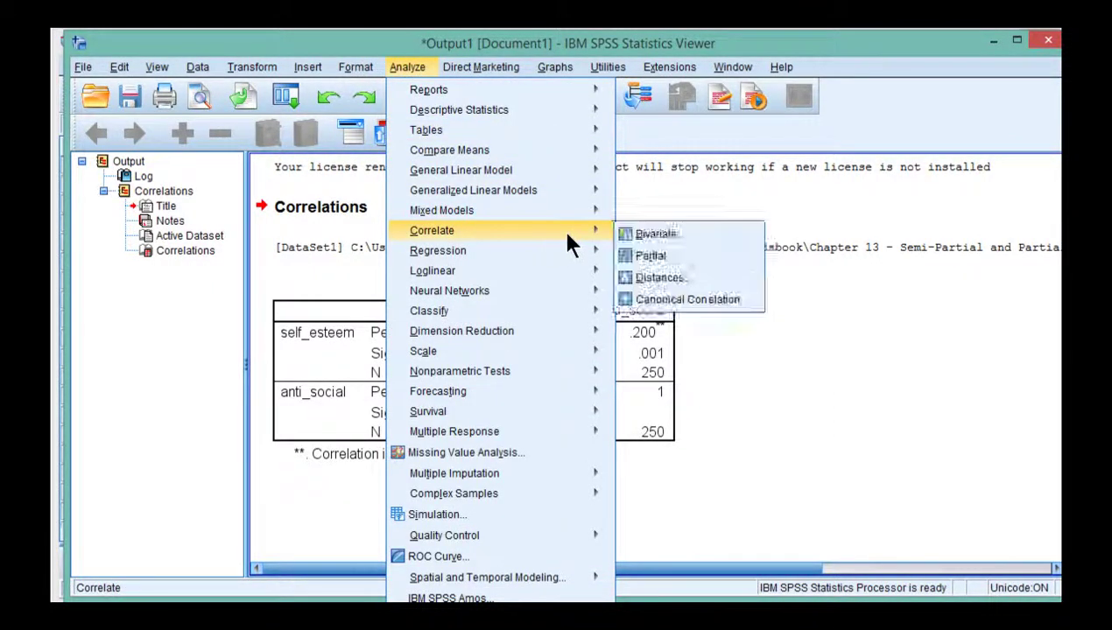
pyautogui.click(650, 254)
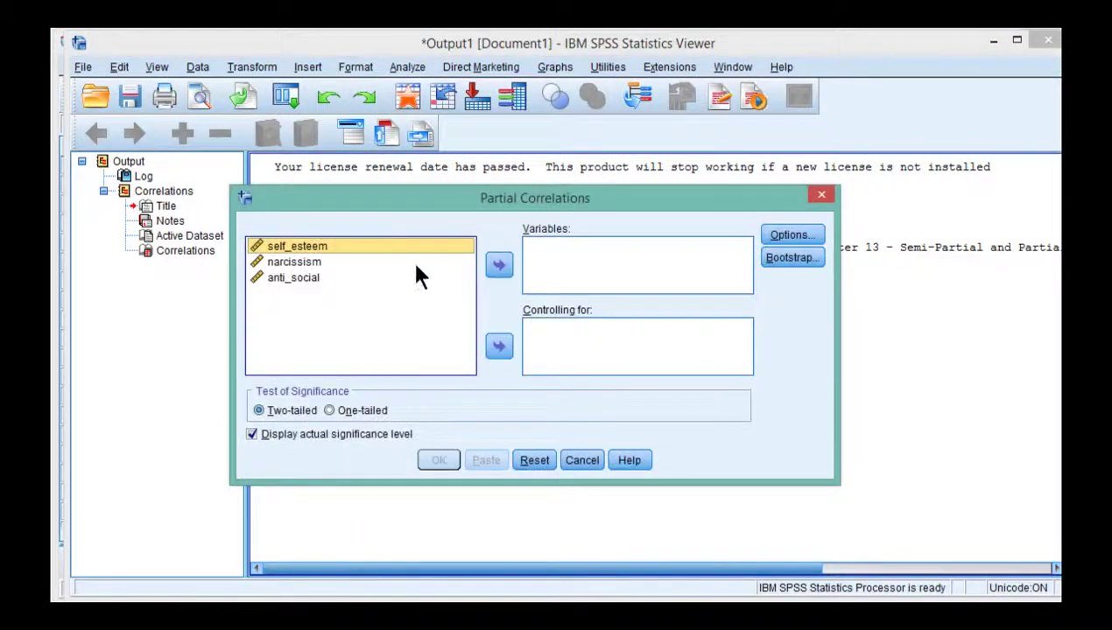
pyautogui.click(499, 265)
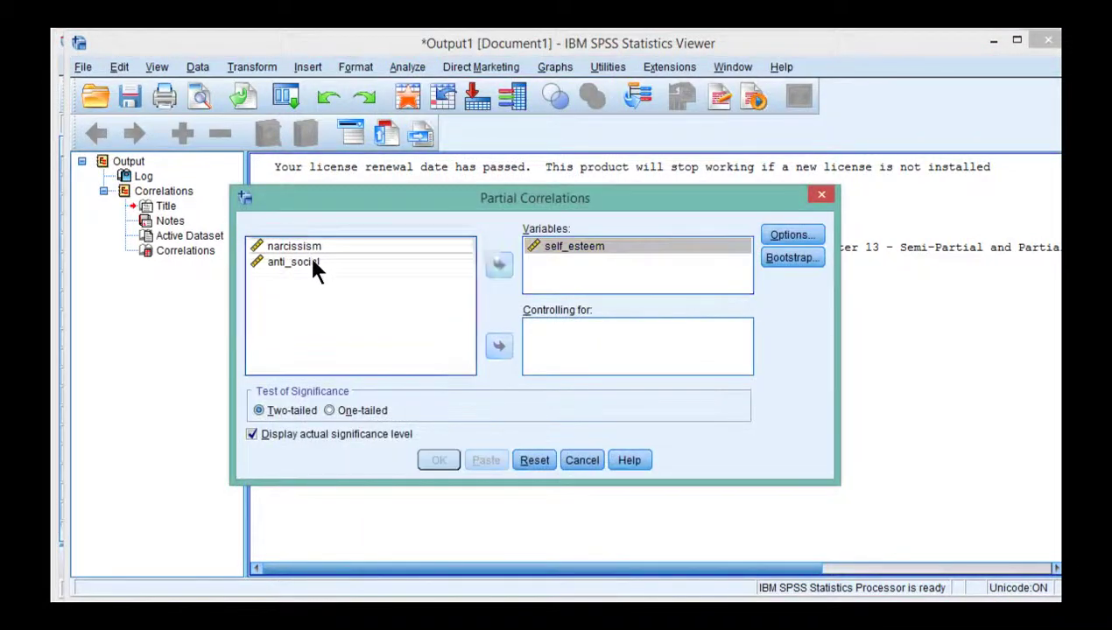
pyautogui.click(311, 262)
pyautogui.click(498, 267)
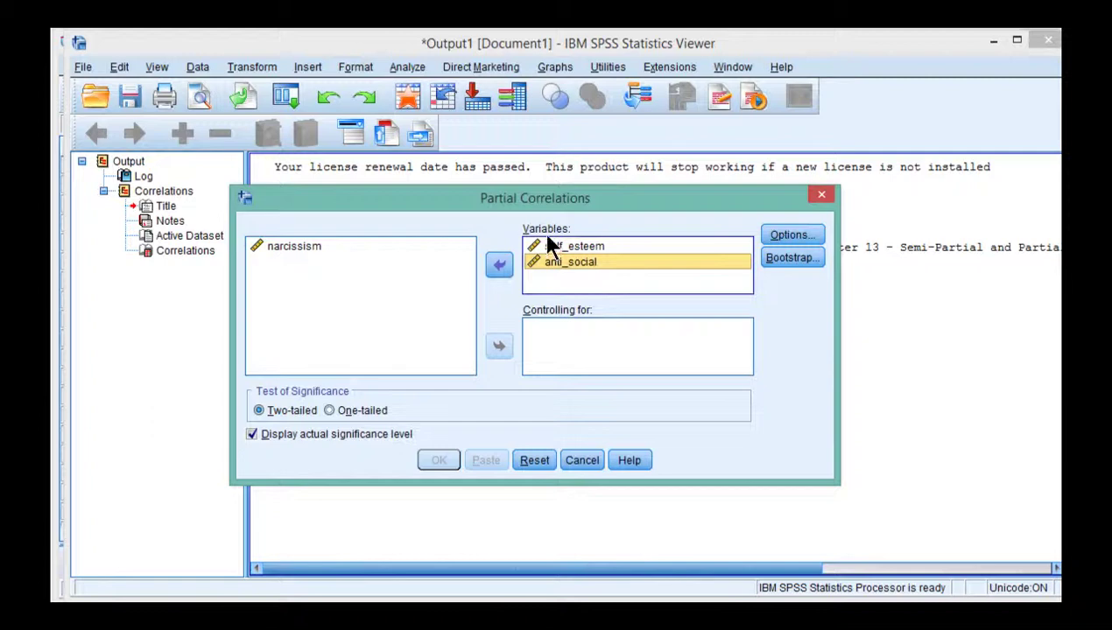
pyautogui.click(301, 248)
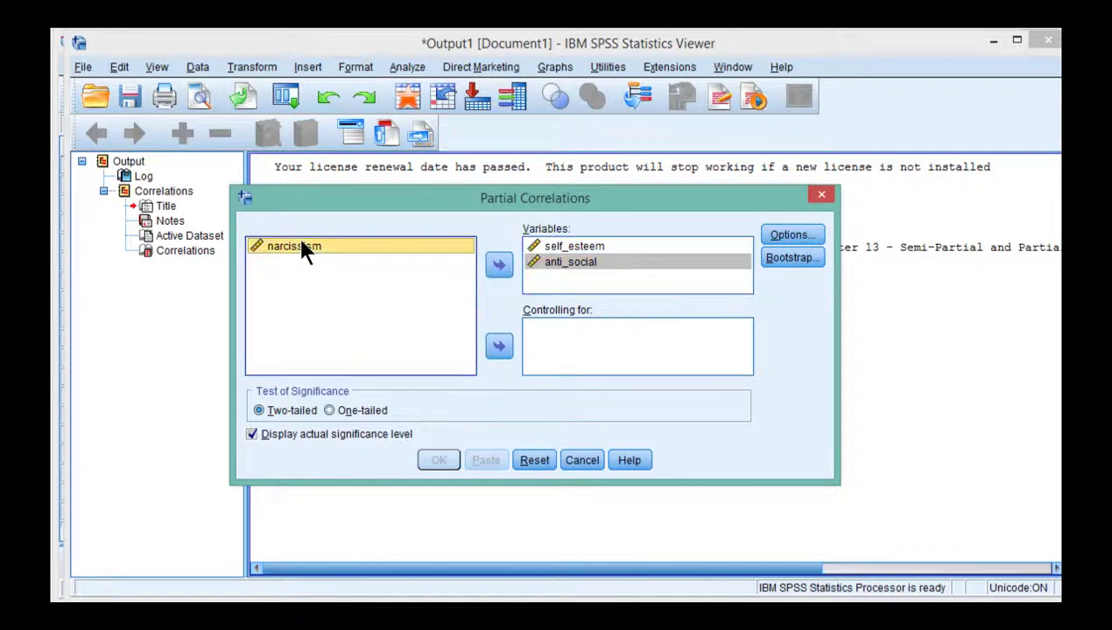
pyautogui.click(499, 346)
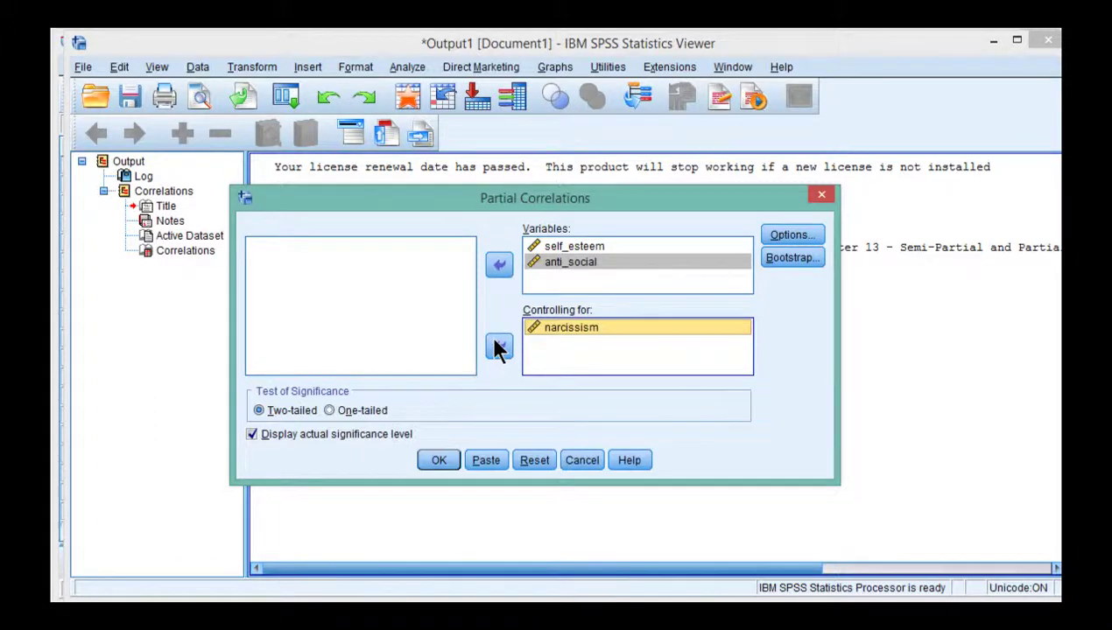
pyautogui.click(442, 461)
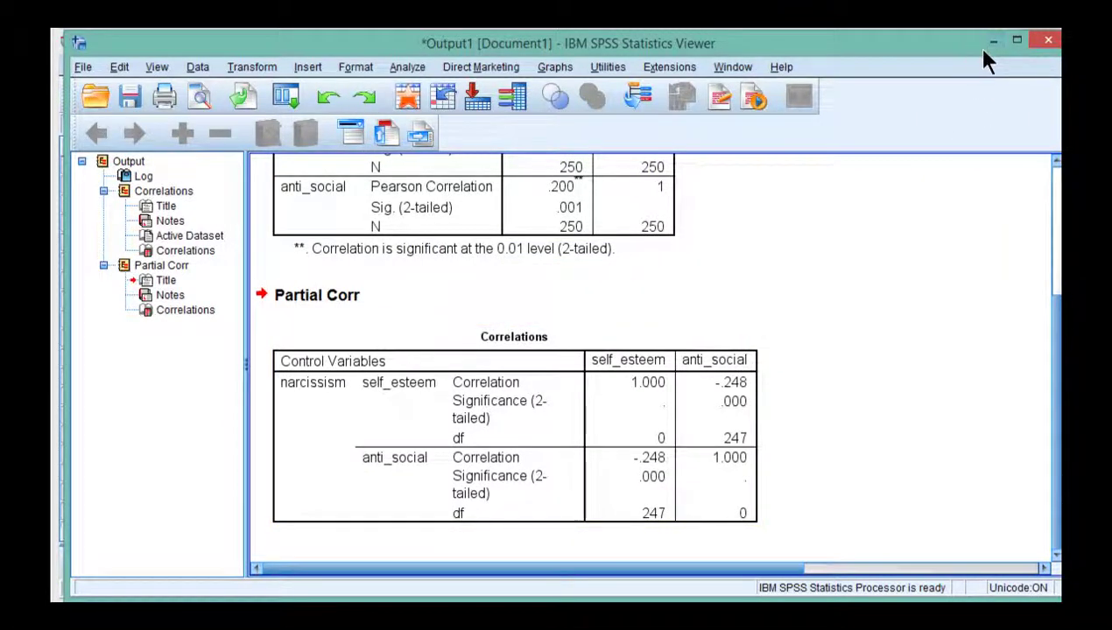
pyautogui.scroll(3, 880, 330)
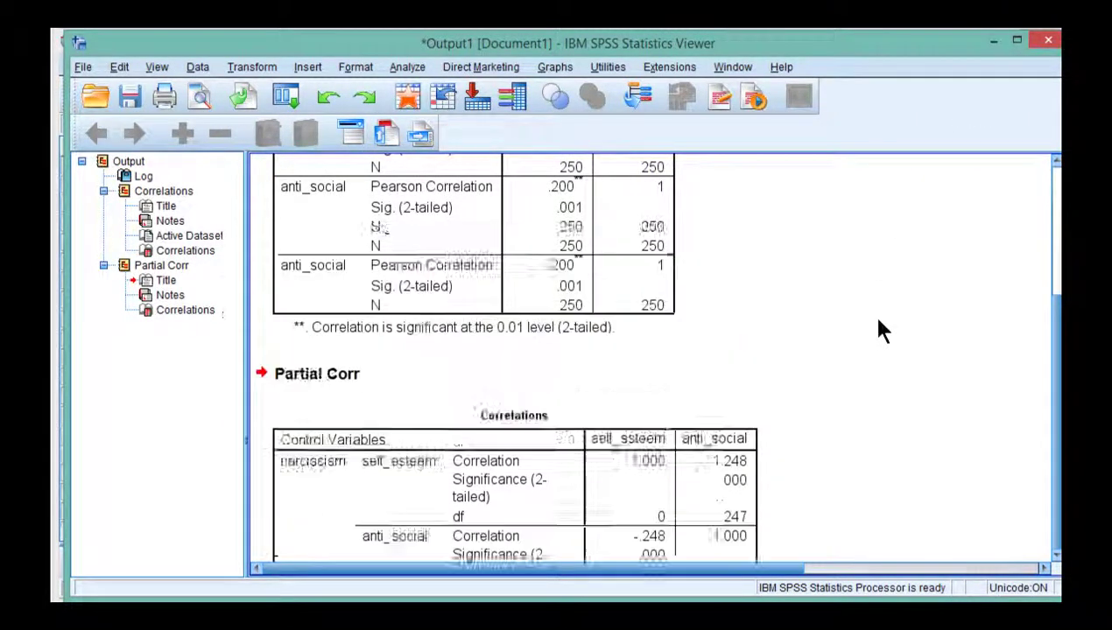
pyautogui.scroll(-3, 881, 330)
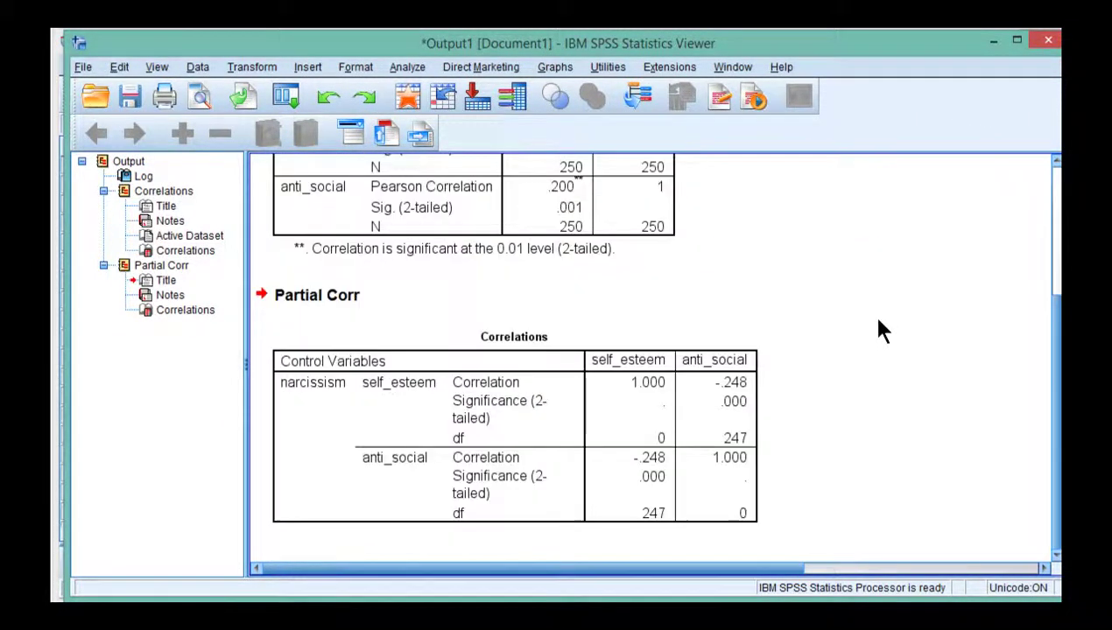
# - Create a simple scatterplot with self_esteem on the X axis and anti_social on the Y axis
pyautogui.click(994, 44)
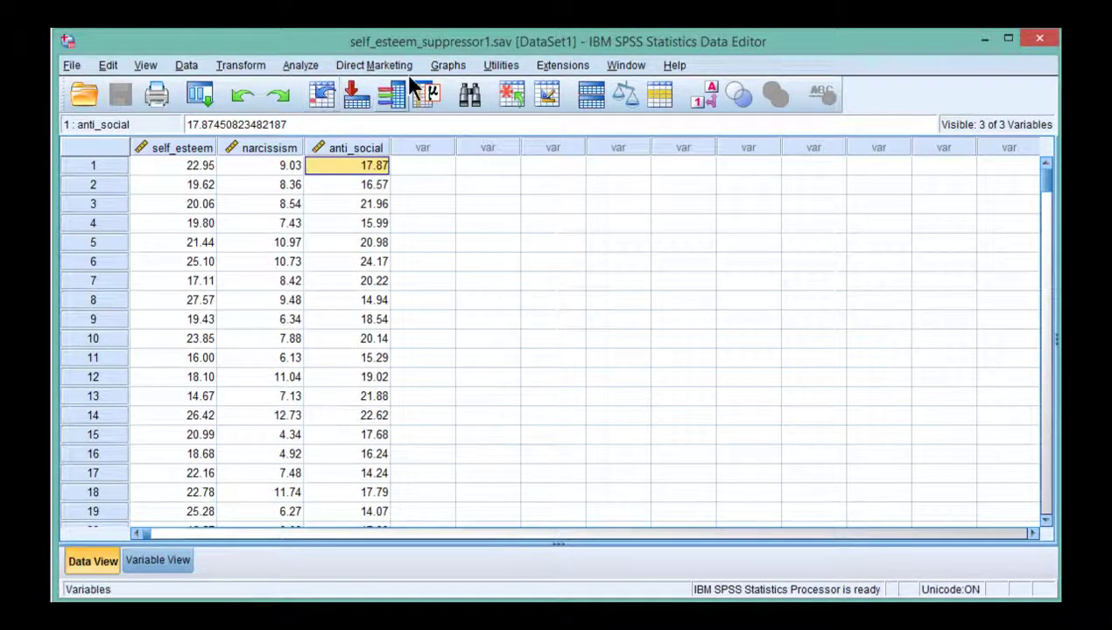
pyautogui.click(444, 67)
pyautogui.moveTo(591, 199)
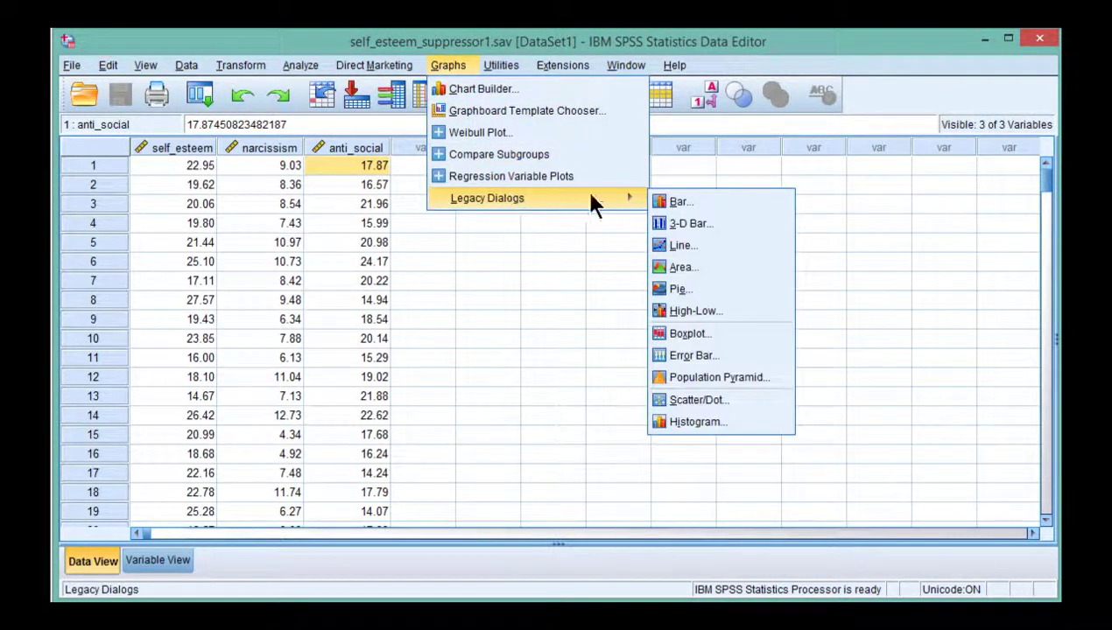
pyautogui.click(688, 399)
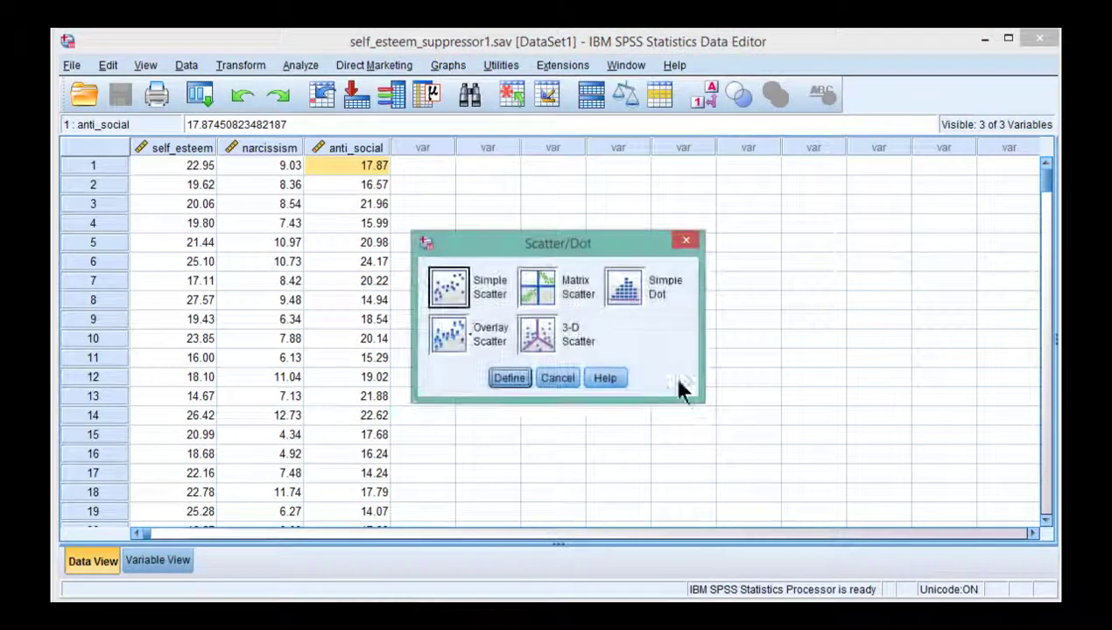
pyautogui.click(507, 382)
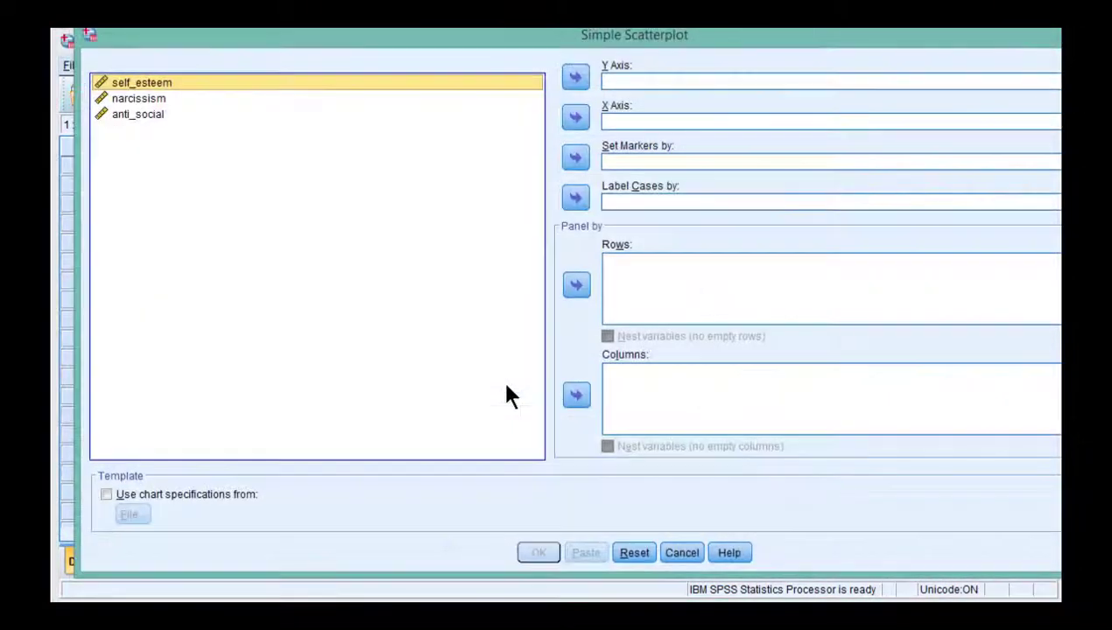
pyautogui.click(575, 118)
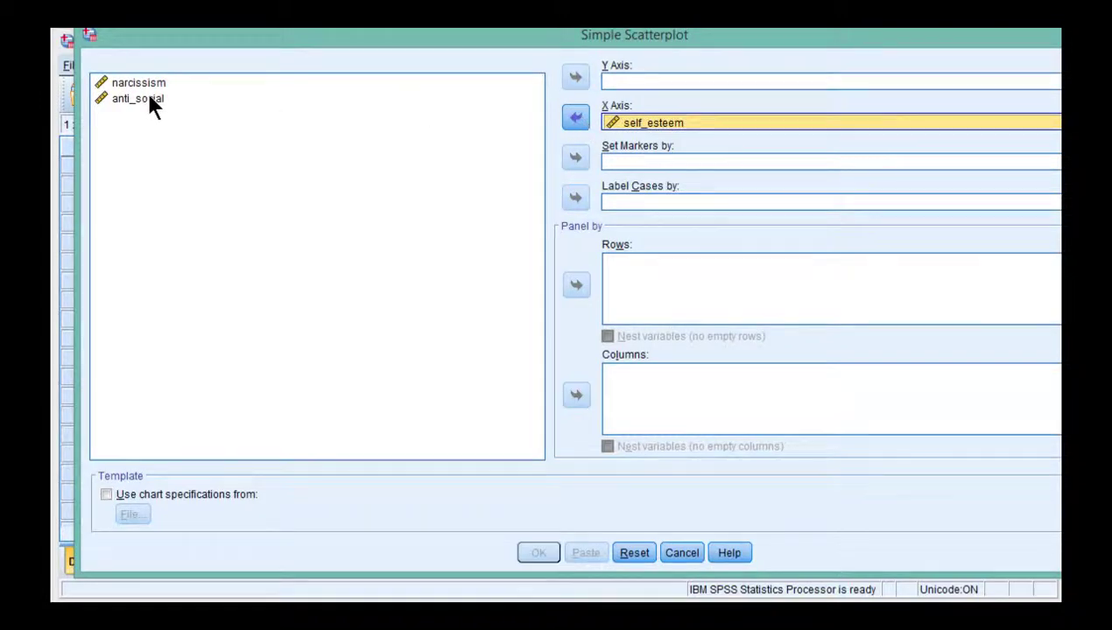
pyautogui.click(140, 98)
pyautogui.click(576, 77)
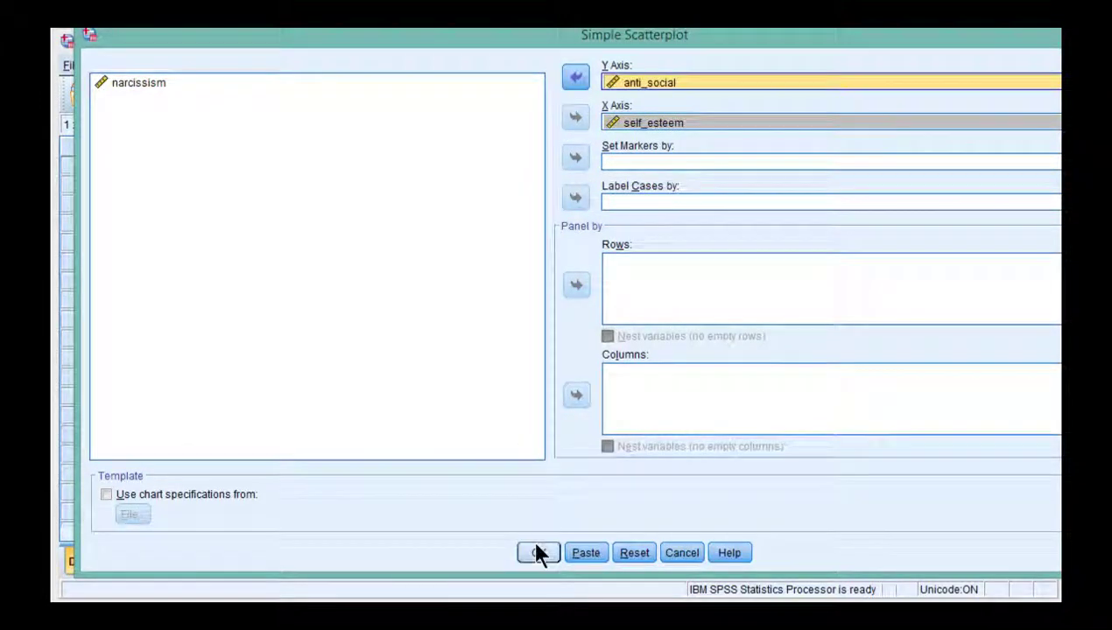
pyautogui.click(536, 552)
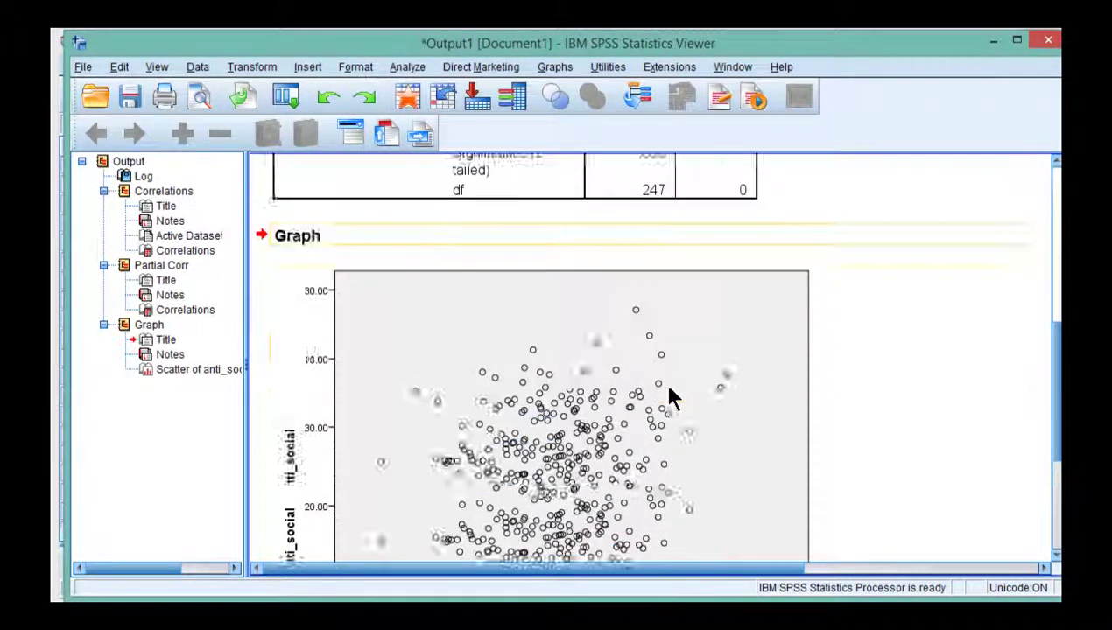
# - Add a linear fit line at Total to the scatterplot, showing R² Linear = 0.040
pyautogui.click(582, 359)
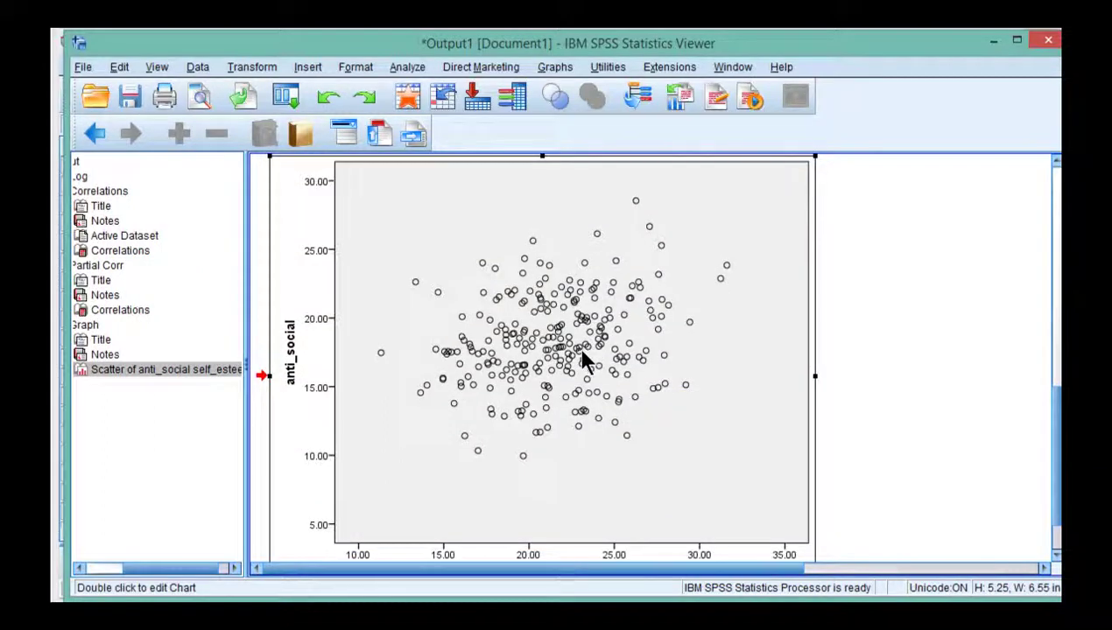
pyautogui.doubleClick(582, 352)
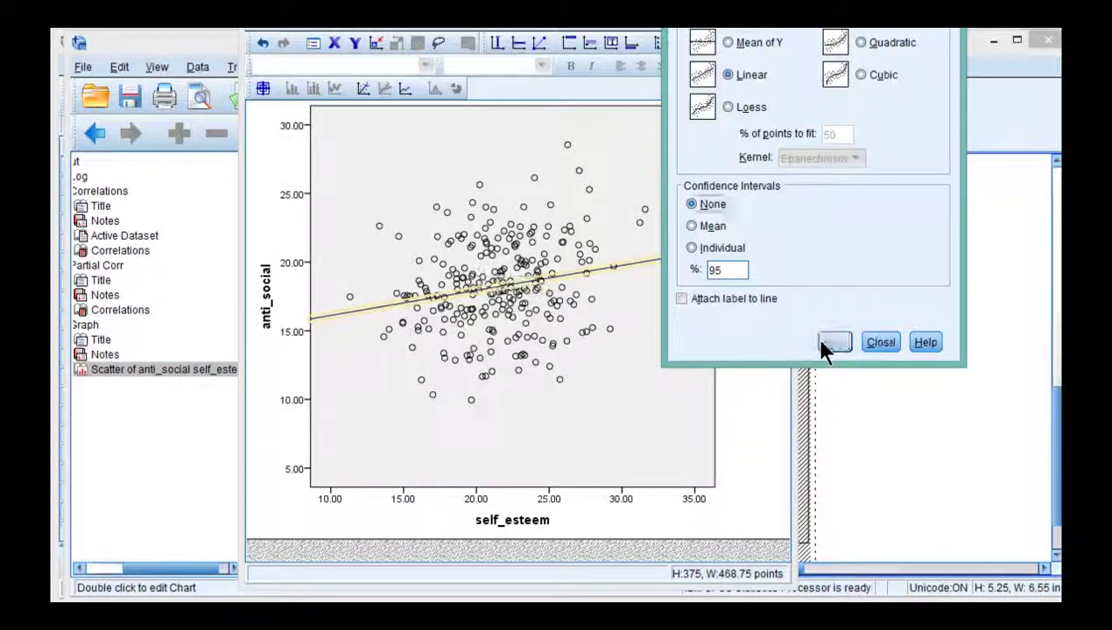
pyautogui.click(880, 343)
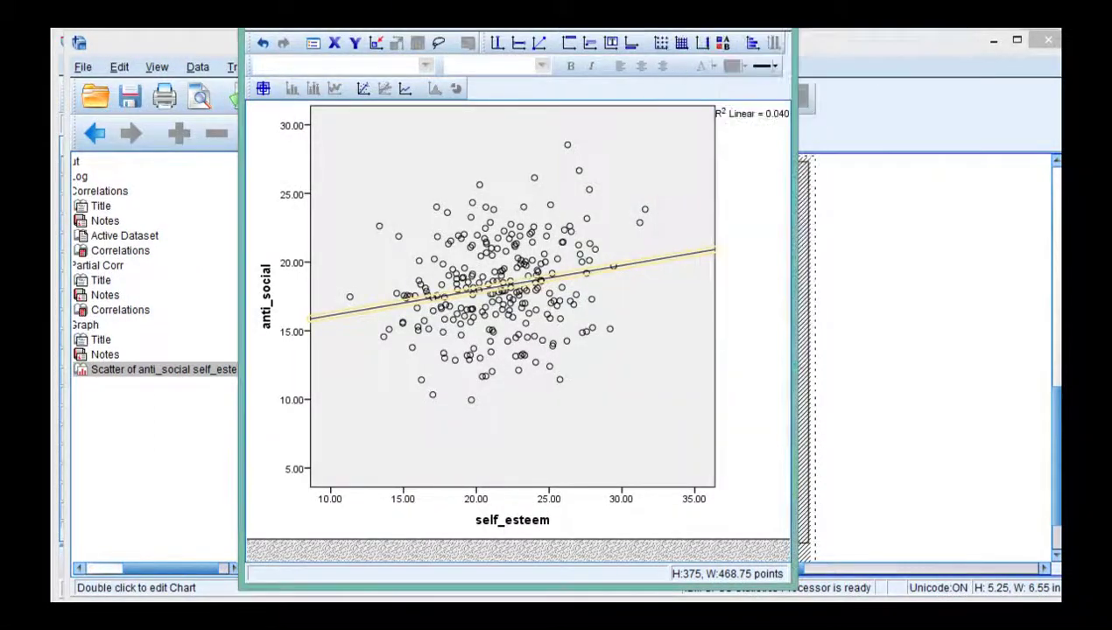
pyautogui.scroll(-1, 883, 342)
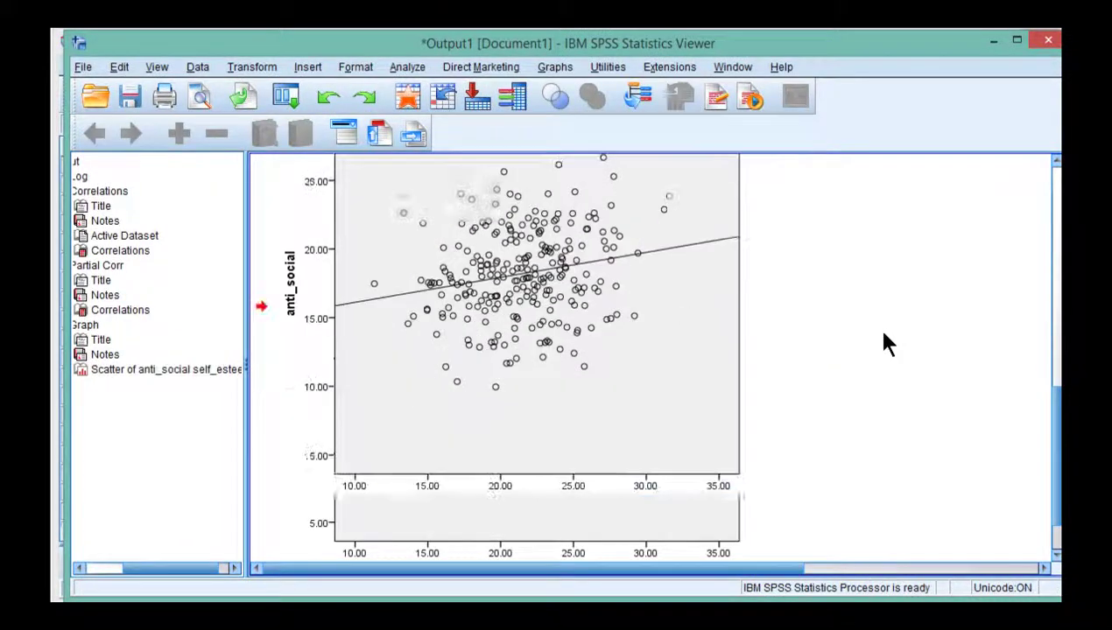
pyautogui.scroll(1, 490, 369)
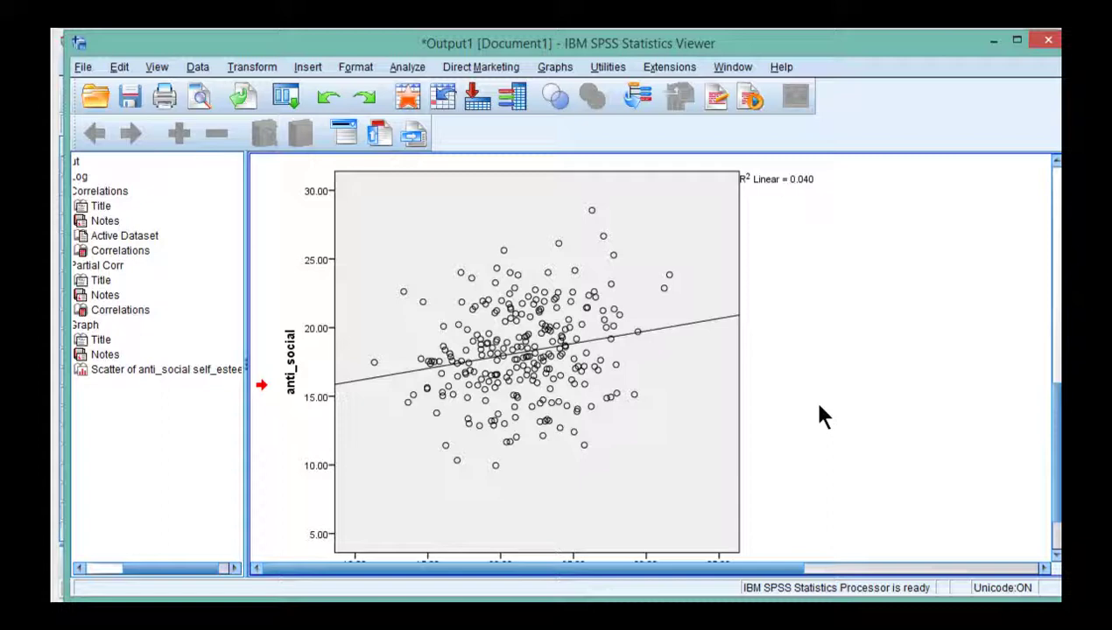
# - Set up a linear regression with self_esteem as dependent and narcissism as predictor
pyautogui.click(991, 44)
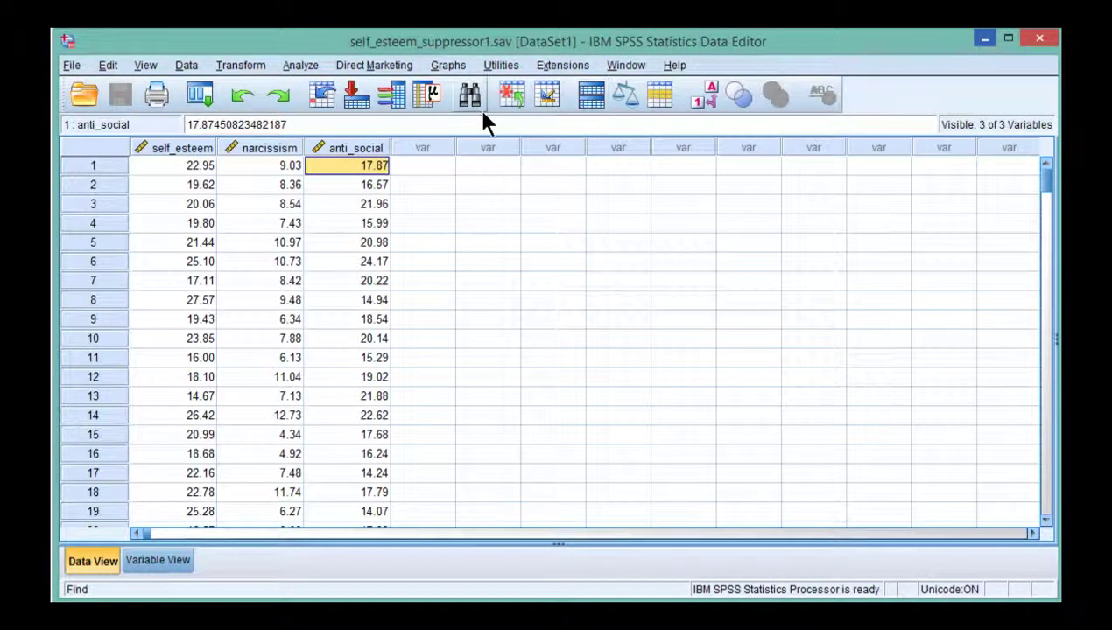
pyautogui.click(301, 65)
pyautogui.moveTo(407, 249)
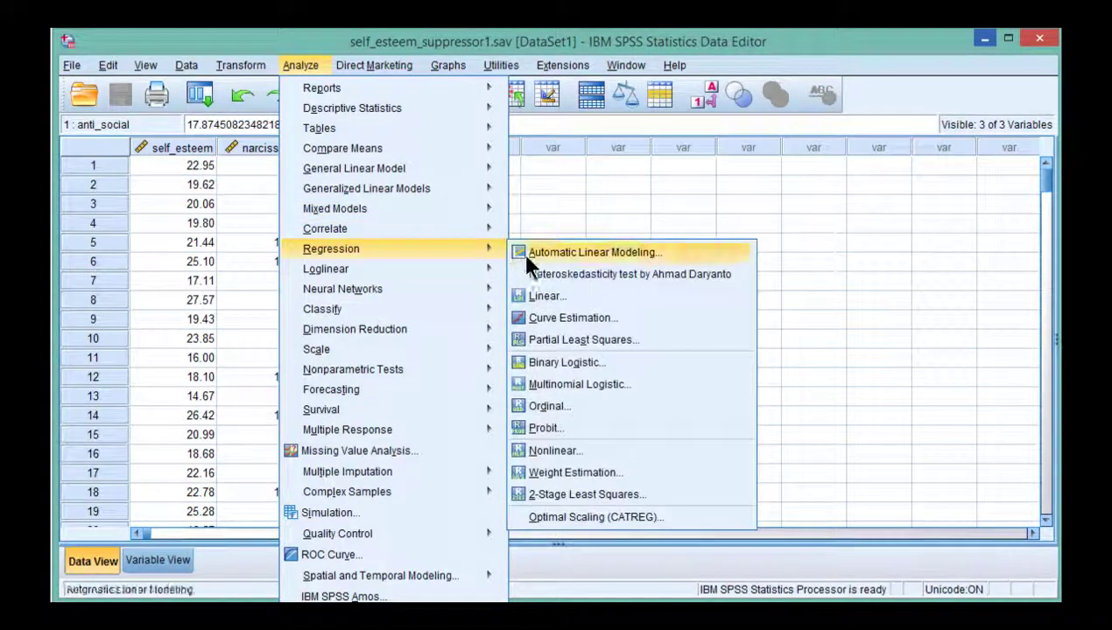
pyautogui.click(547, 286)
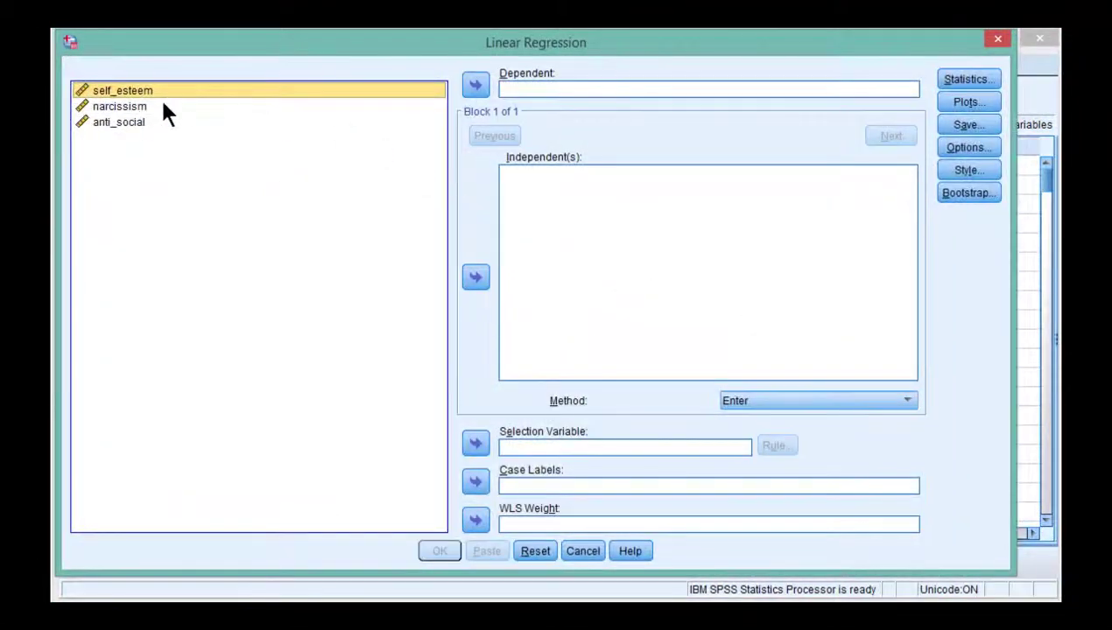
pyautogui.click(477, 84)
pyautogui.click(480, 85)
pyautogui.click(481, 85)
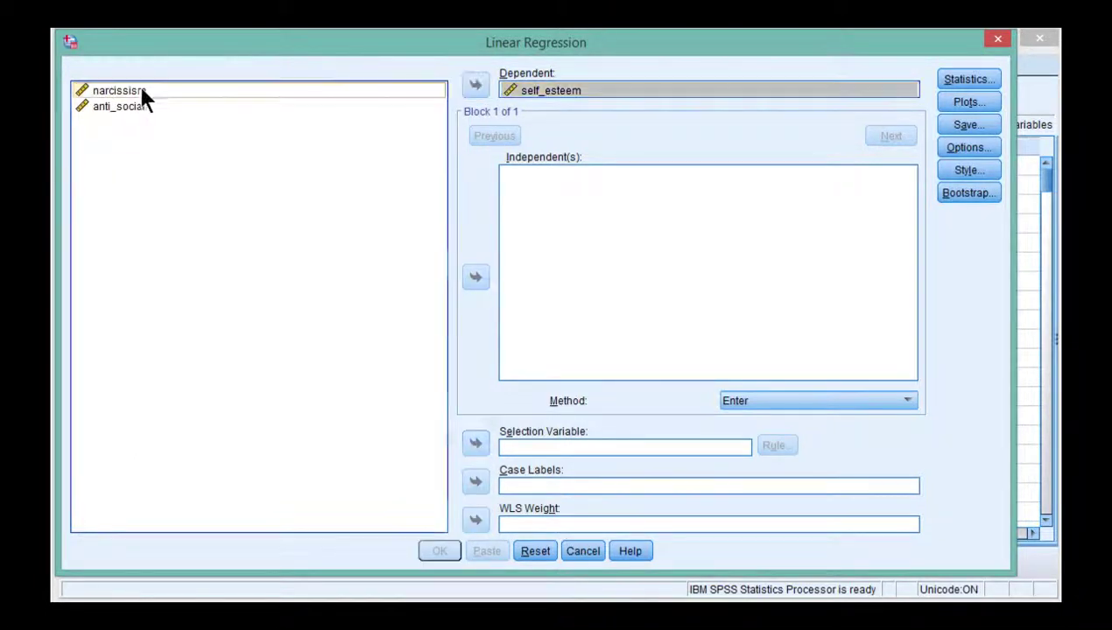
pyautogui.click(140, 91)
pyautogui.click(476, 278)
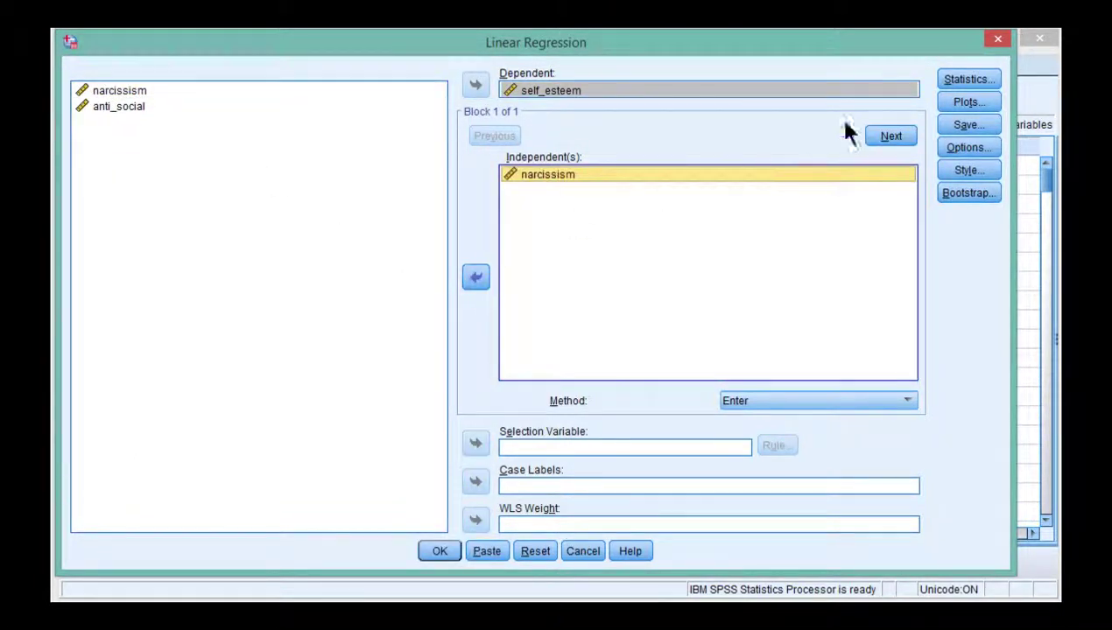
# - Save standardized residuals and run the regression
pyautogui.click(969, 125)
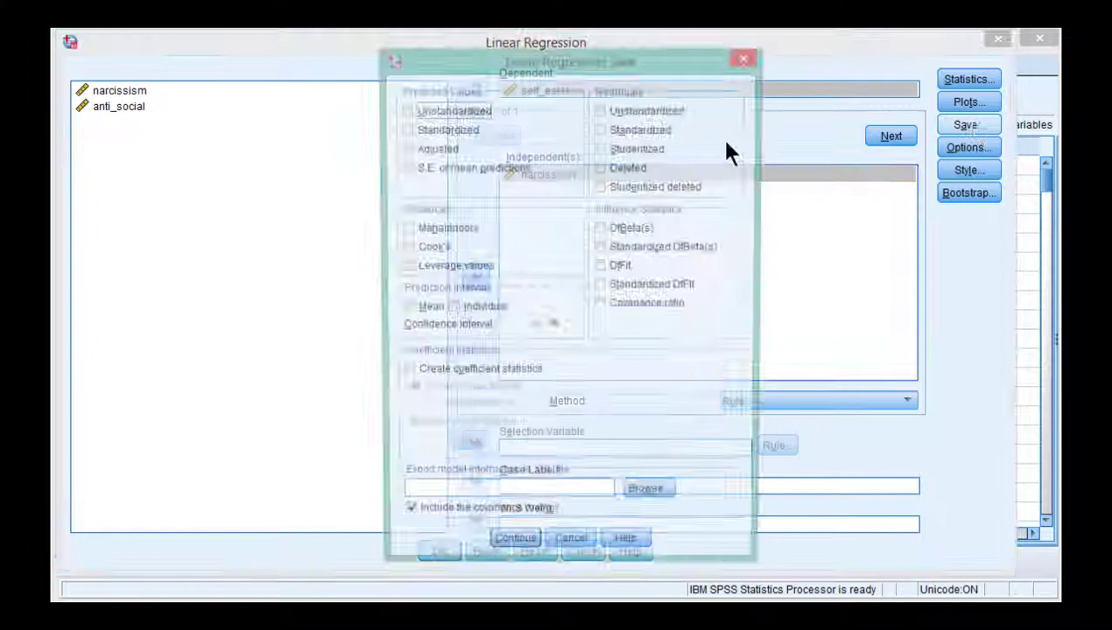
pyautogui.click(639, 130)
pyautogui.click(515, 550)
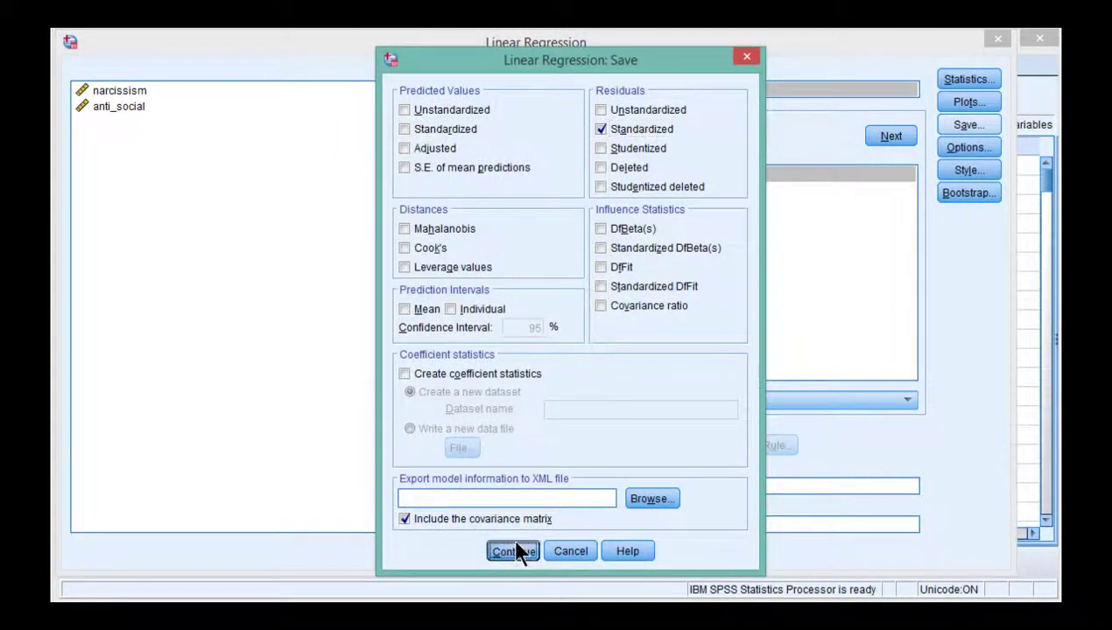
pyautogui.click(437, 551)
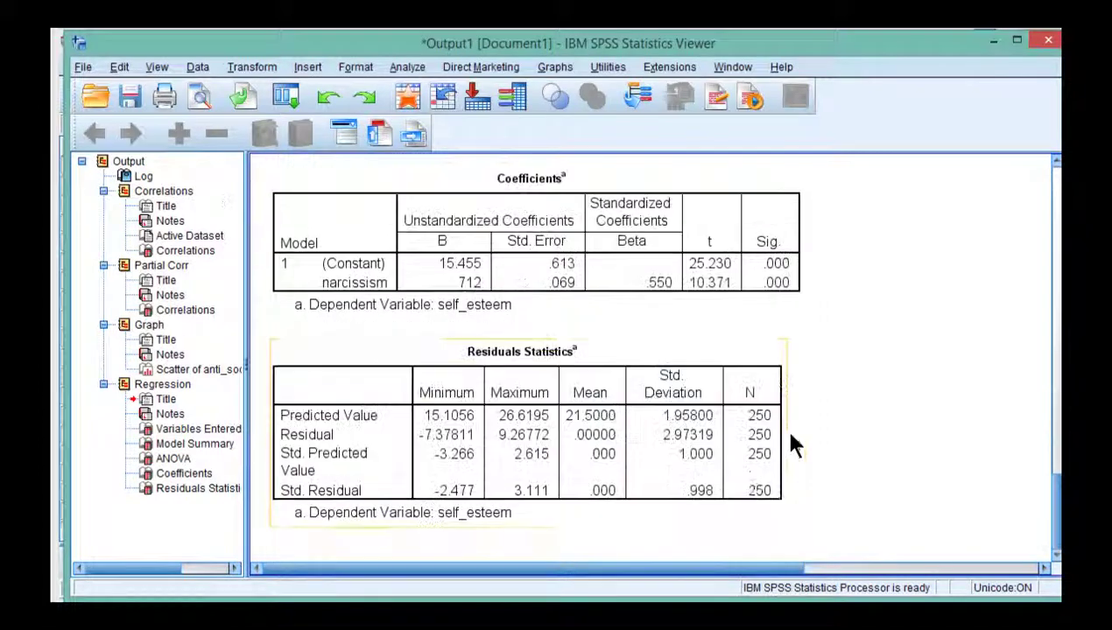
# - In Variable View, rename ZRE_1 to 'self_esteem_su' and delete its label
pyautogui.scroll(2, 625, 368)
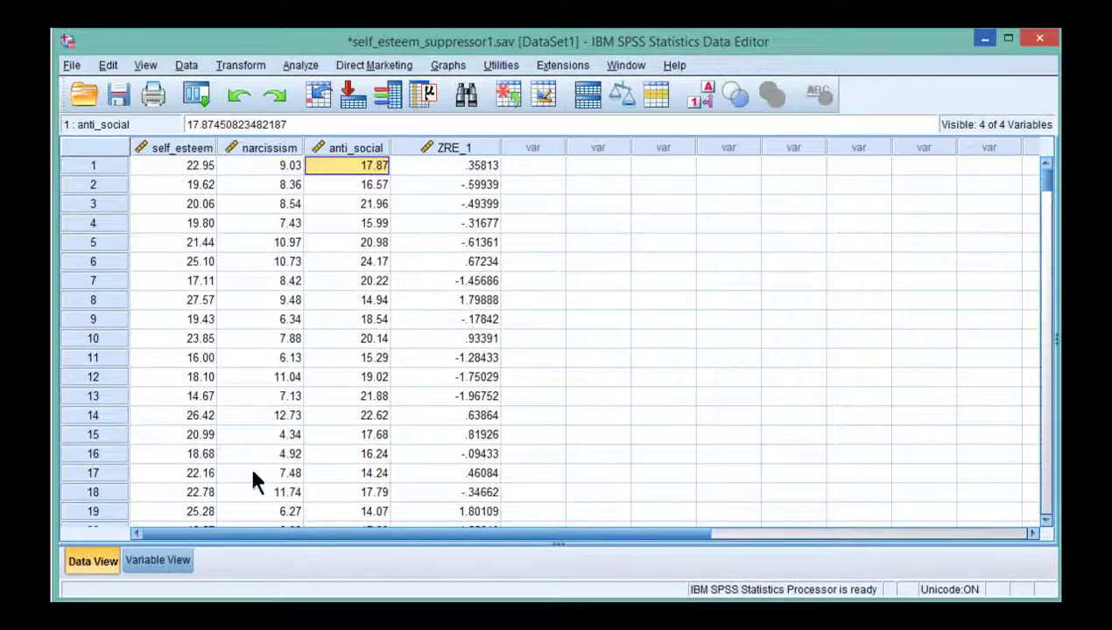
pyautogui.click(186, 561)
pyautogui.click(192, 206)
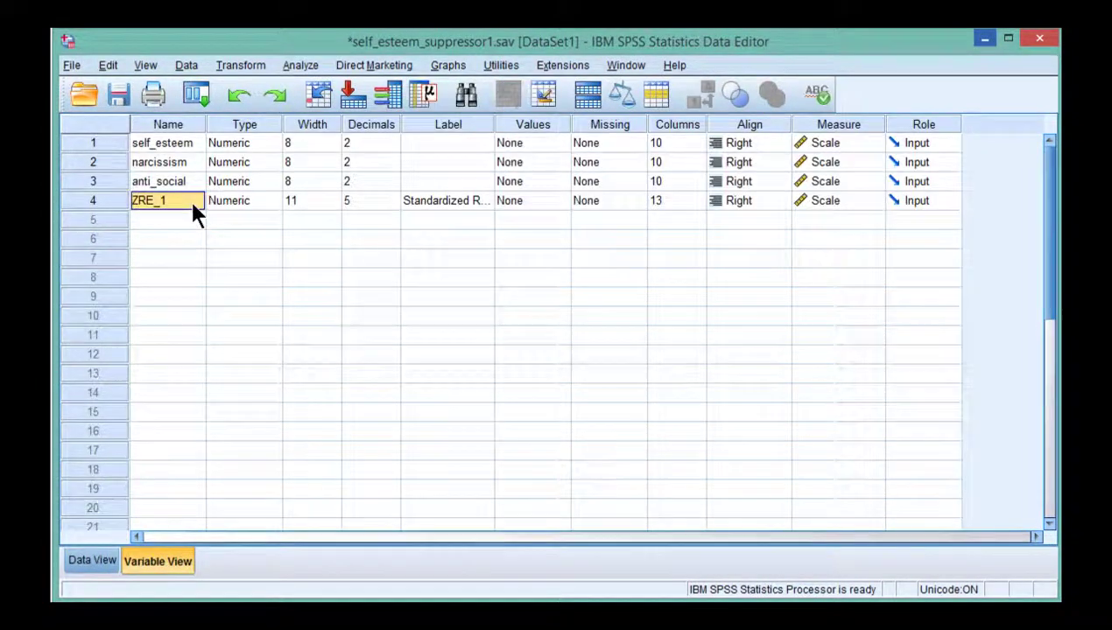
pyautogui.write('self_esteem_su')
pyautogui.press('Return')
pyautogui.click(447, 202)
pyautogui.press('Delete')
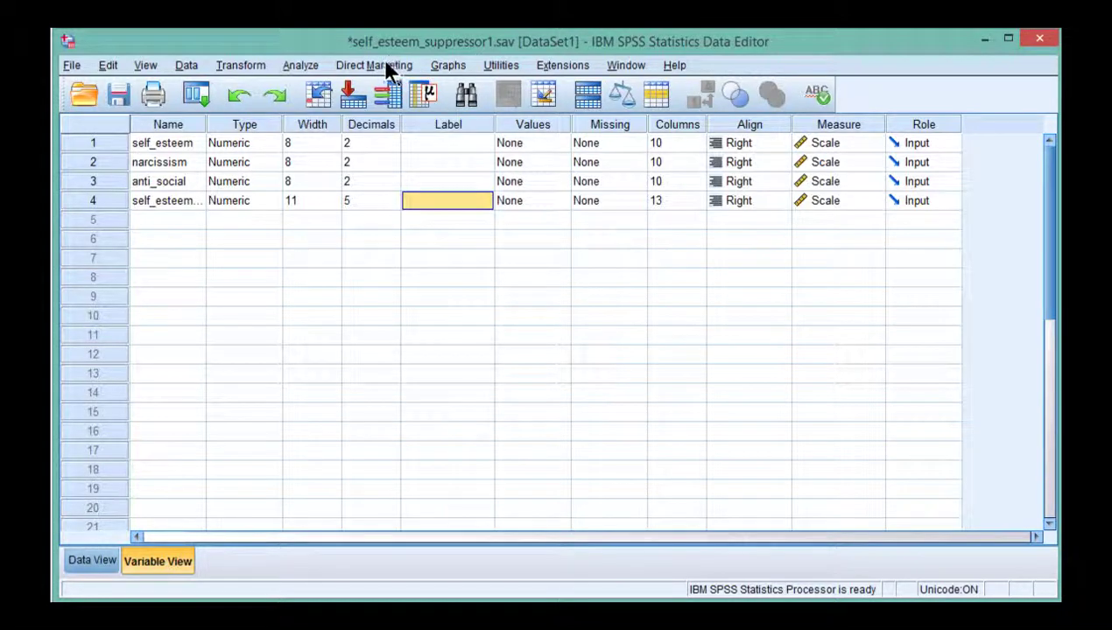
# - Rerun the linear regression with anti_social replacing self_esteem as dependent, narcissism as predictor
pyautogui.click(289, 66)
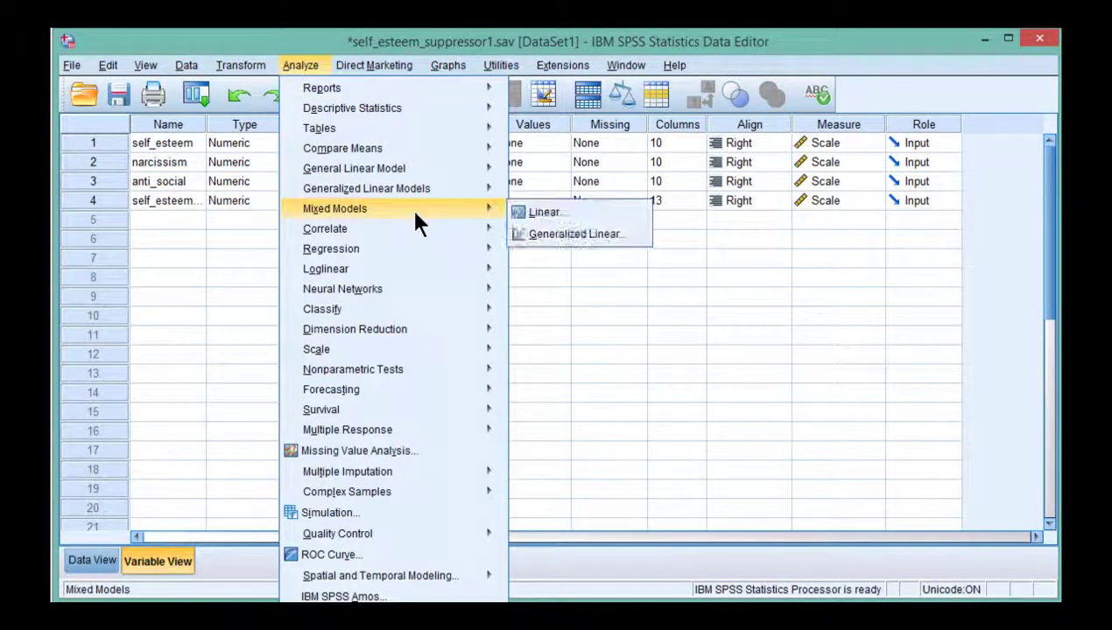
pyautogui.moveTo(427, 248)
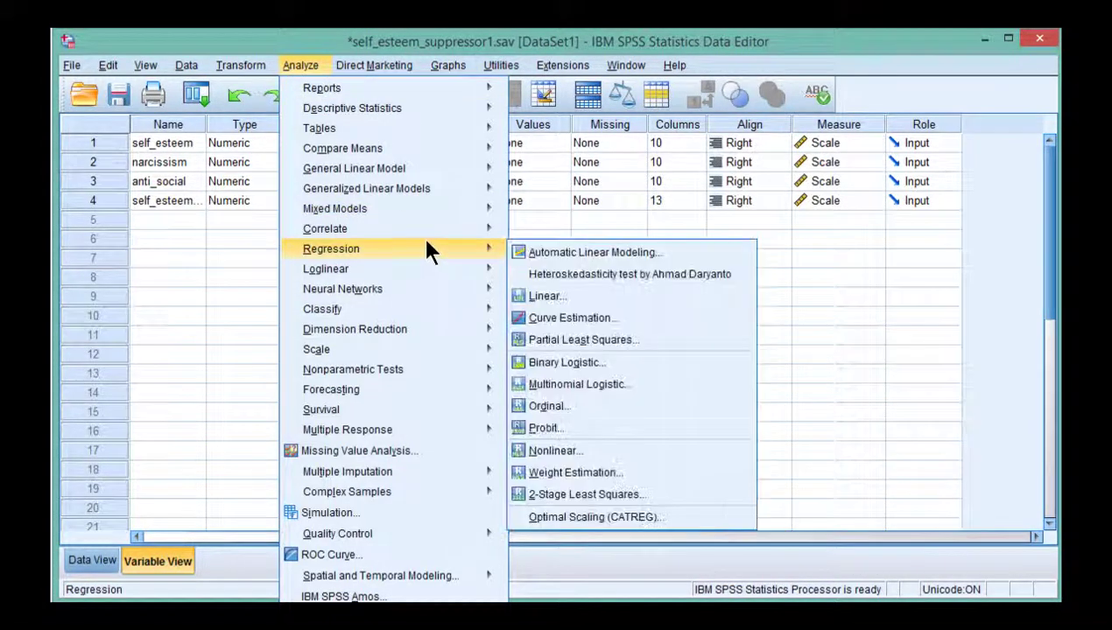
pyautogui.click(565, 291)
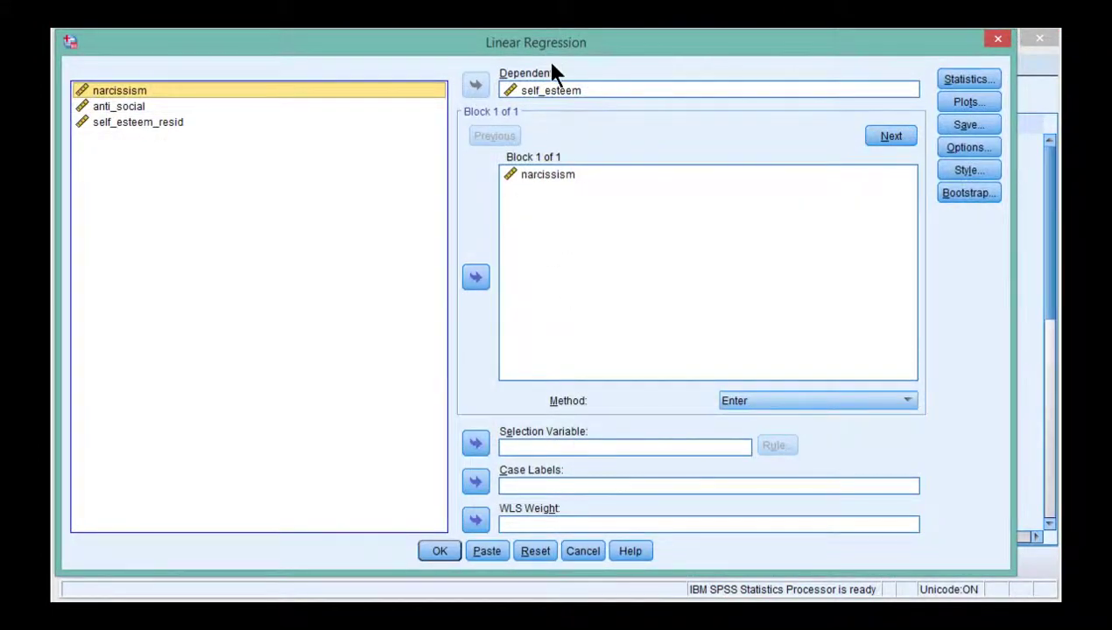
pyautogui.click(543, 91)
pyautogui.click(476, 85)
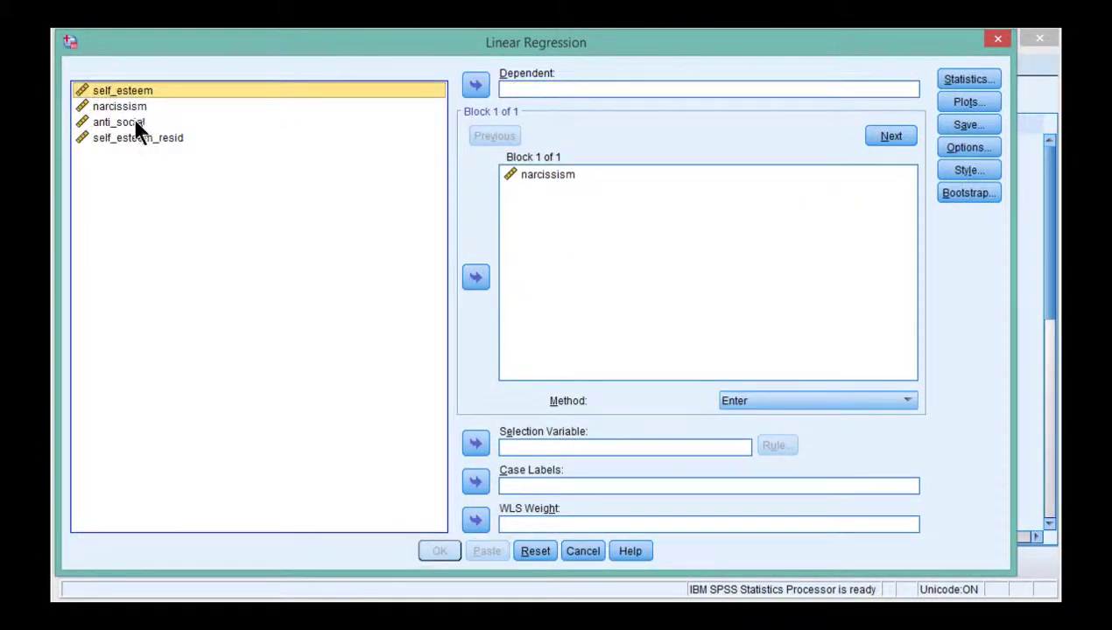
pyautogui.click(136, 124)
pyautogui.click(475, 85)
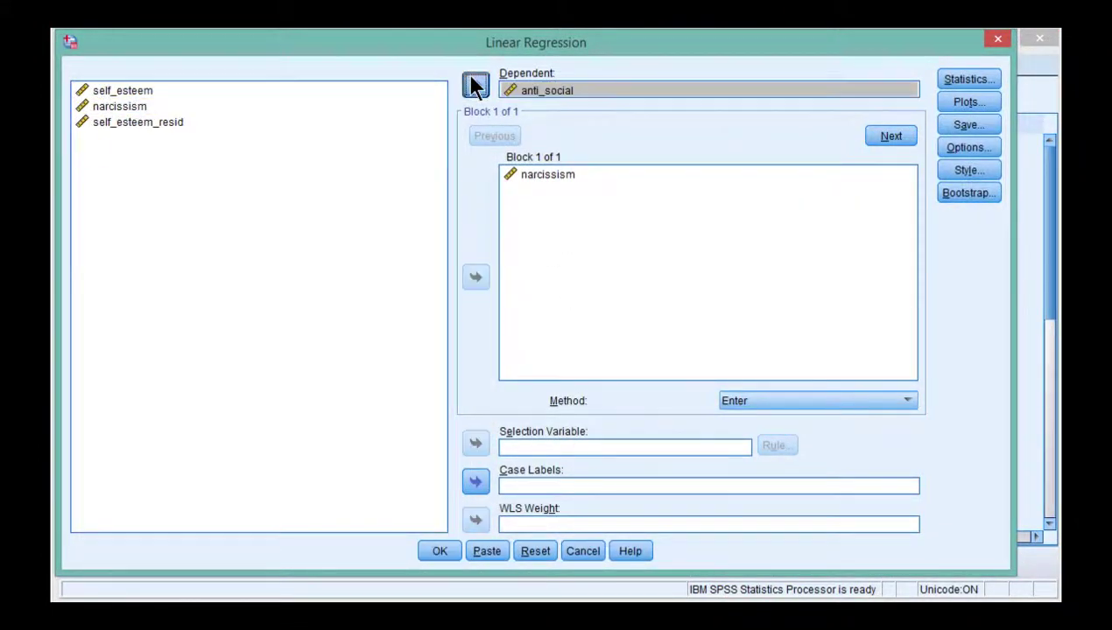
pyautogui.click(435, 551)
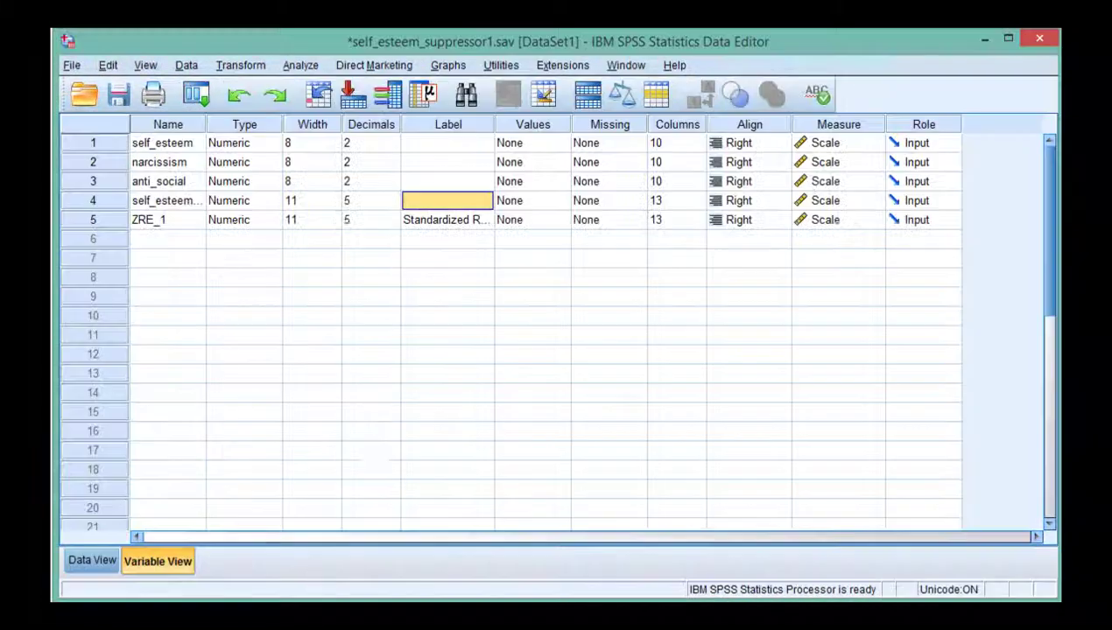
# - Clear the new ZRE_1 variable's label and rename it 'anti_suppressor'
pyautogui.click(429, 219)
pyautogui.press('Delete')
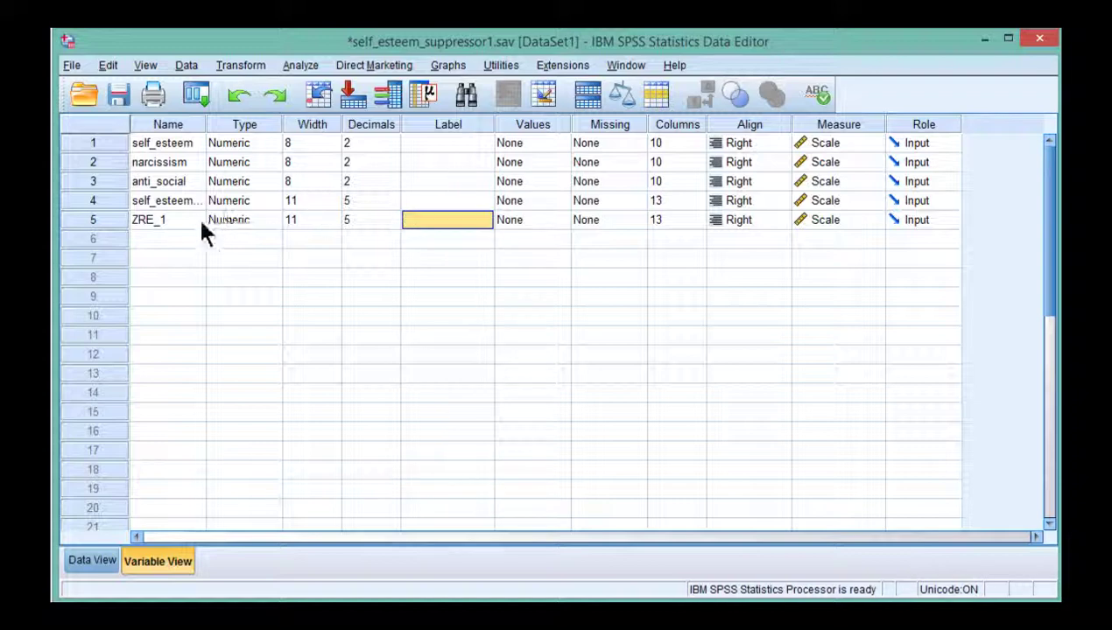
pyautogui.click(189, 219)
pyautogui.write('anti')
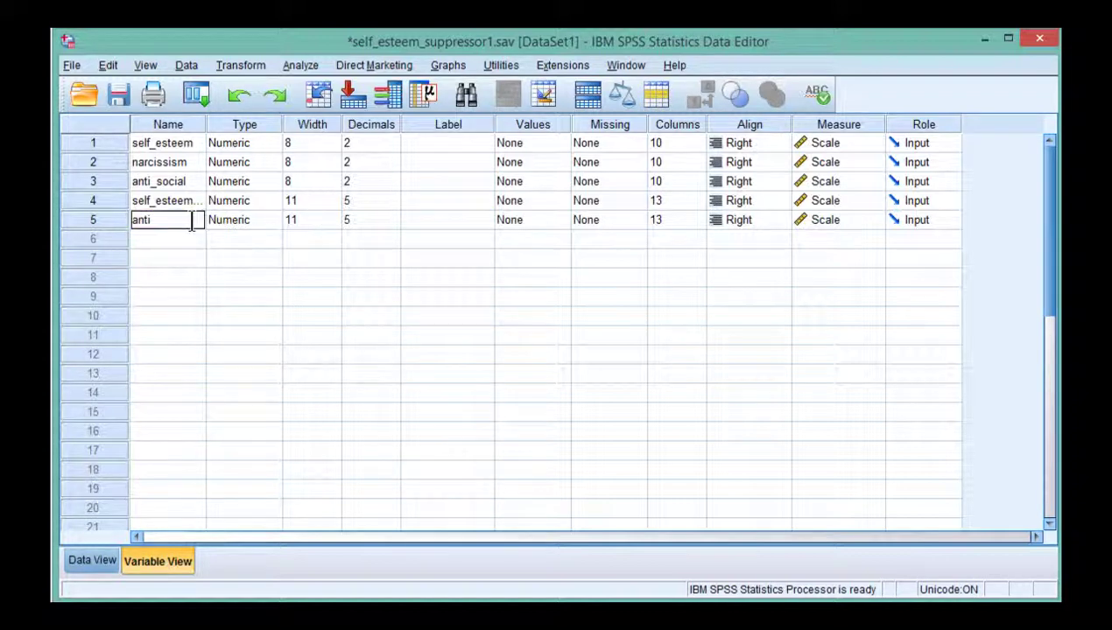
pyautogui.write('_suppressor')
pyautogui.press('Return')
# - Create a simple scatterplot with self_esteem_resid on X and anti_social_resid on Y
pyautogui.click(449, 68)
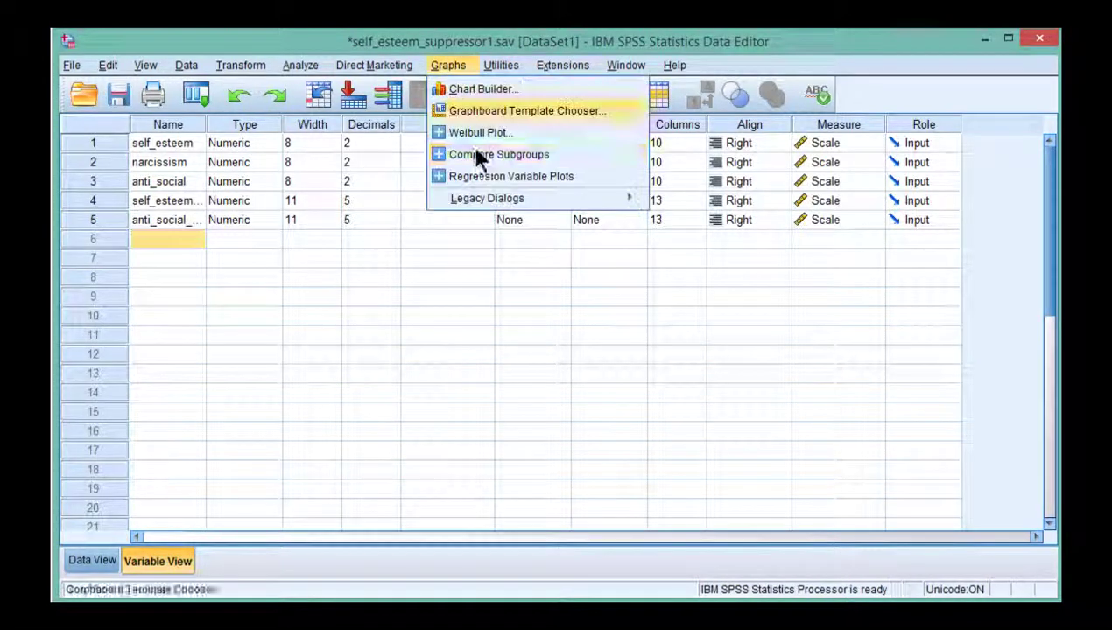
pyautogui.moveTo(506, 198)
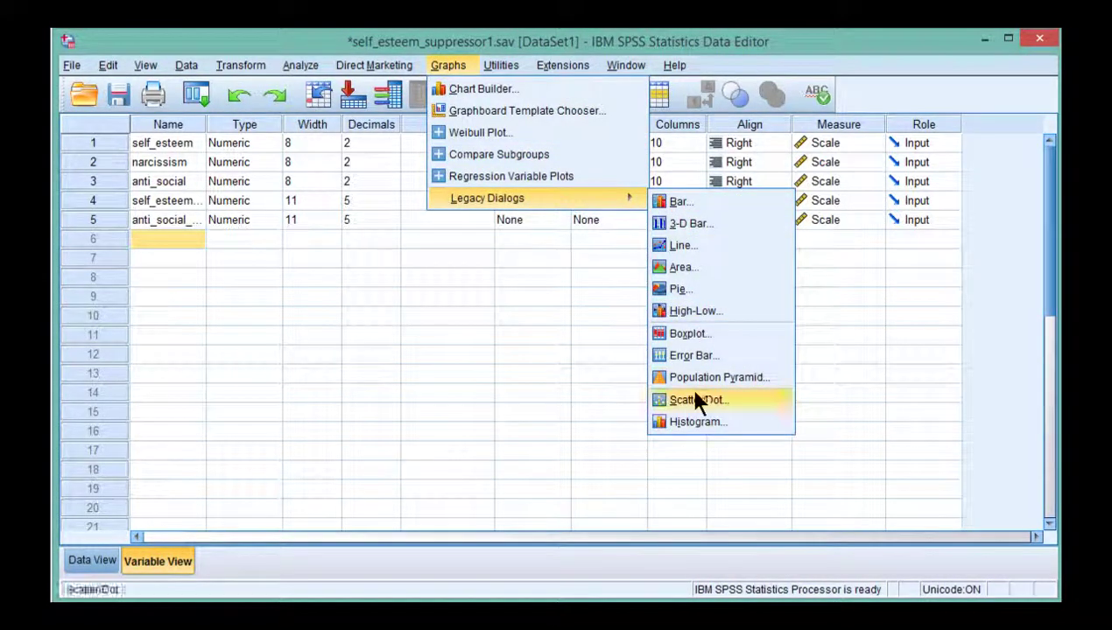
pyautogui.click(697, 399)
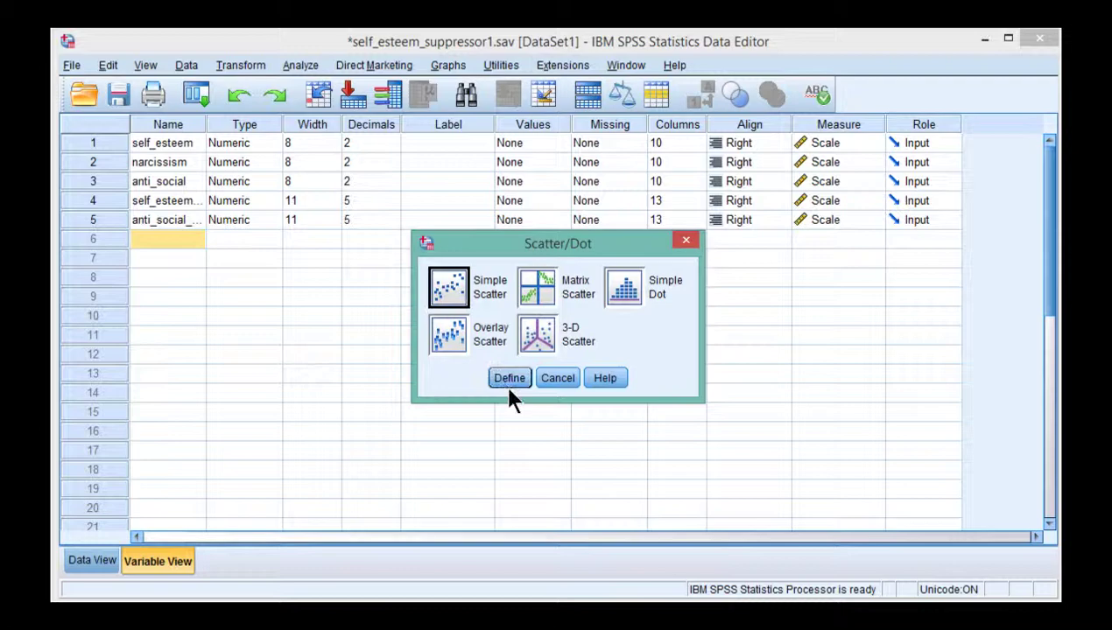
pyautogui.click(508, 378)
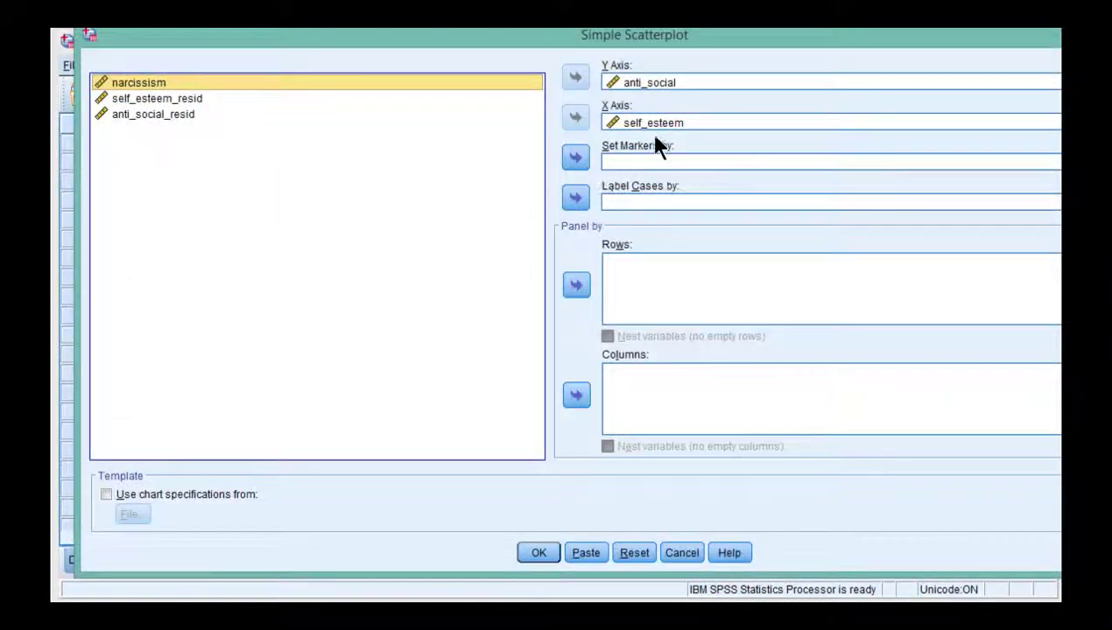
pyautogui.doubleClick(613, 121)
pyautogui.click(613, 85)
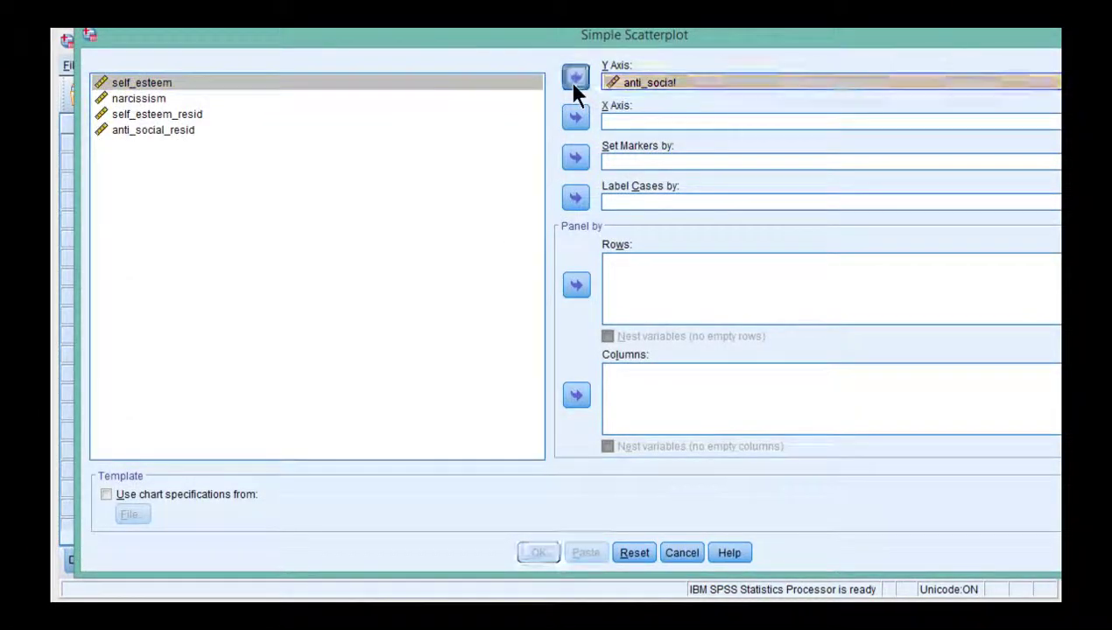
pyautogui.click(575, 77)
pyautogui.click(186, 130)
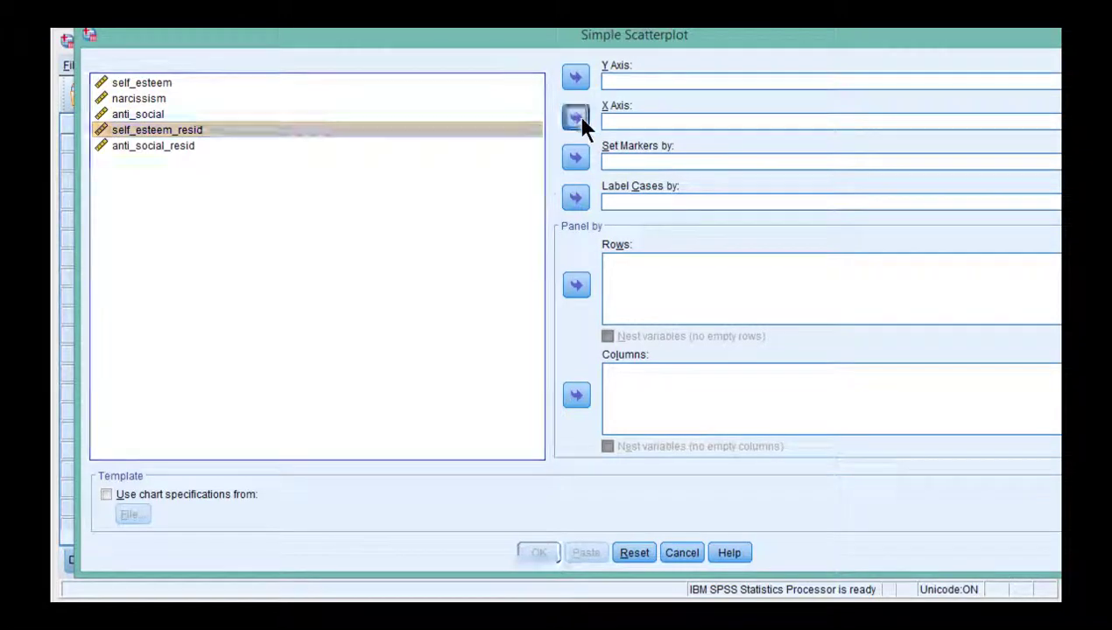
pyautogui.click(575, 117)
pyautogui.click(156, 131)
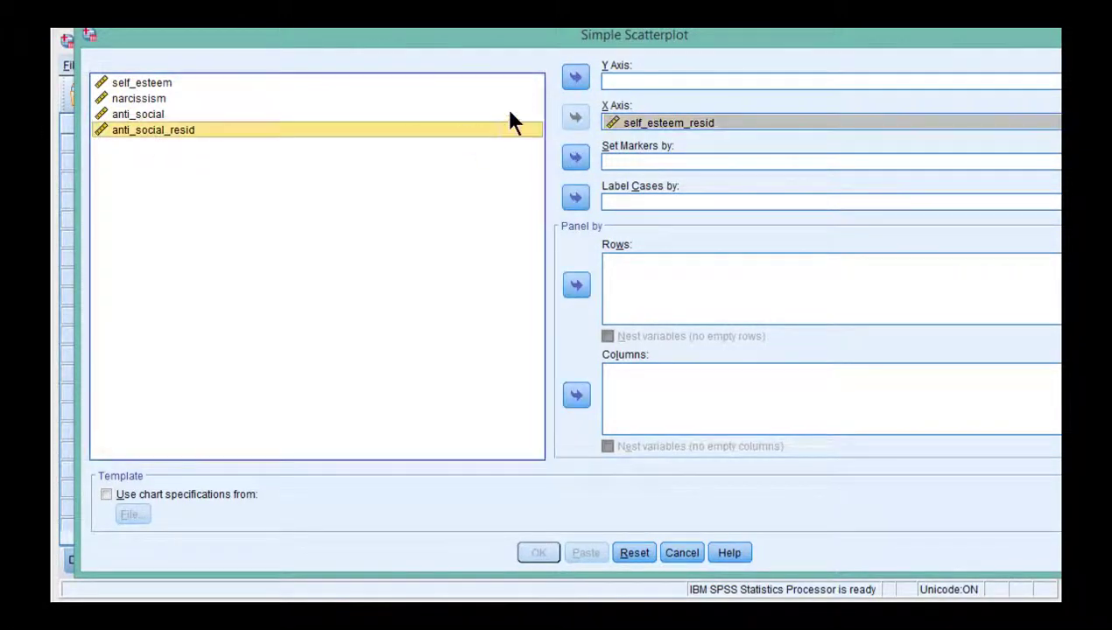
pyautogui.click(574, 79)
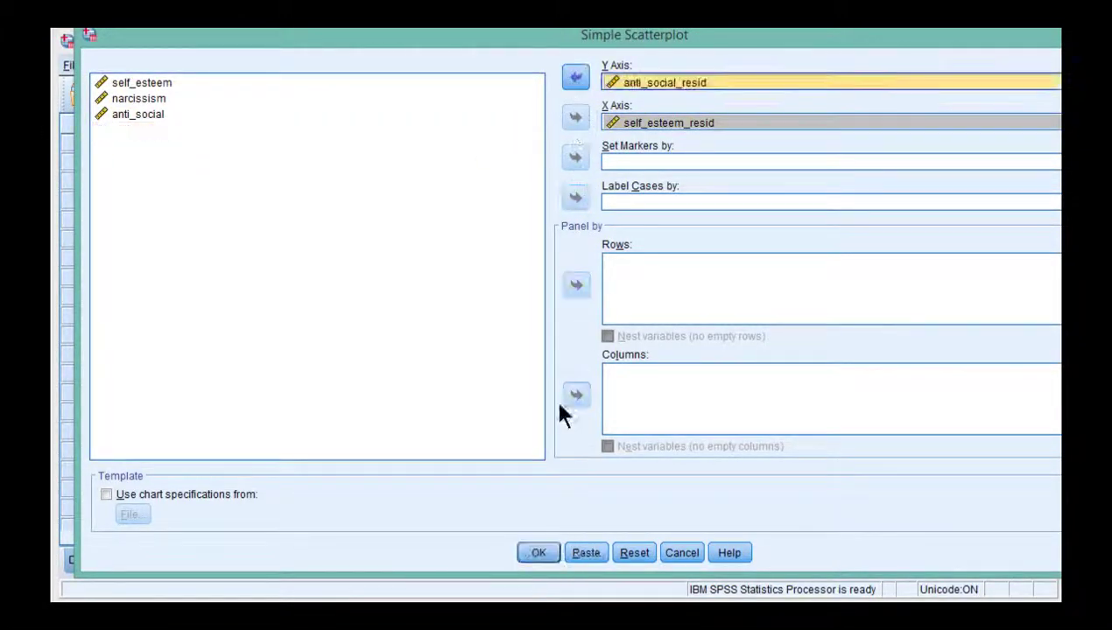
pyautogui.click(528, 554)
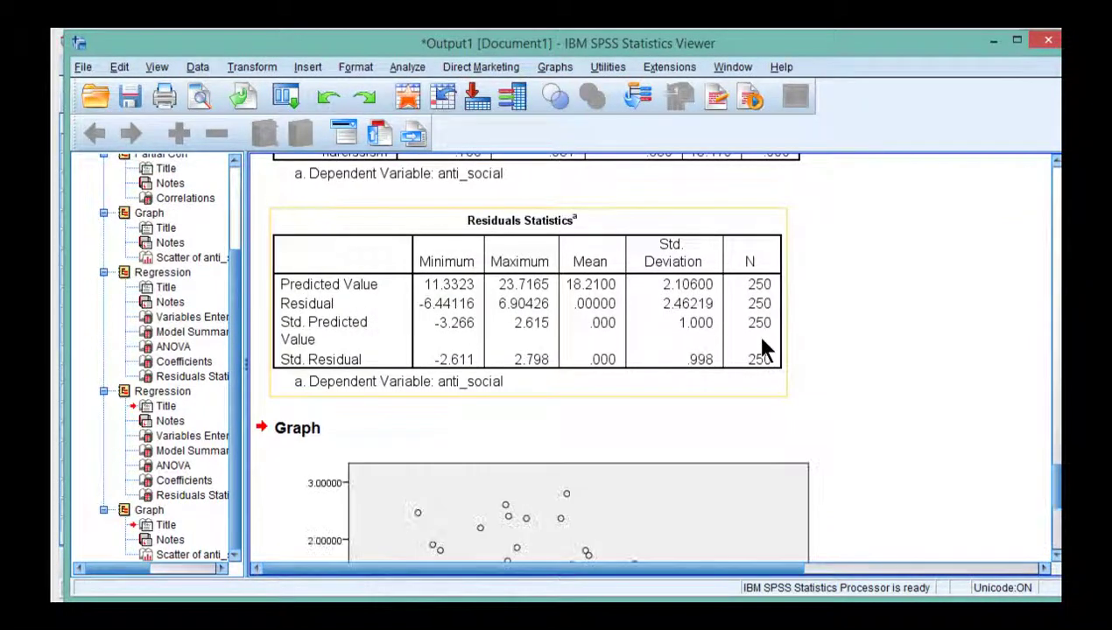
# - Add a linear fit line with its label detached, showing R² Linear = 0.062
pyautogui.click(515, 354)
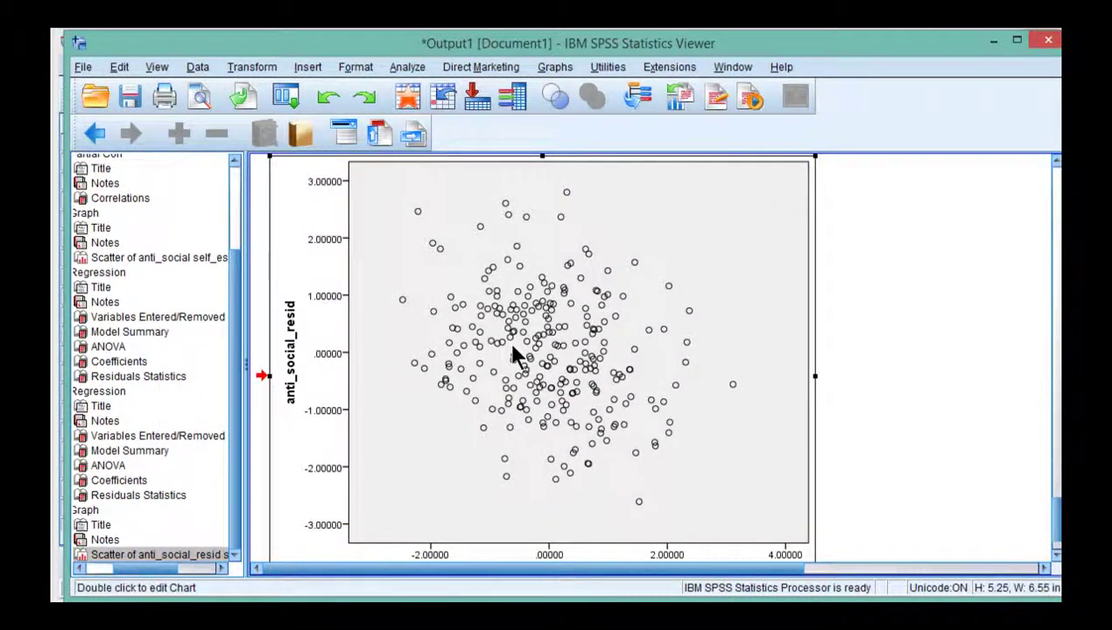
pyautogui.doubleClick(512, 348)
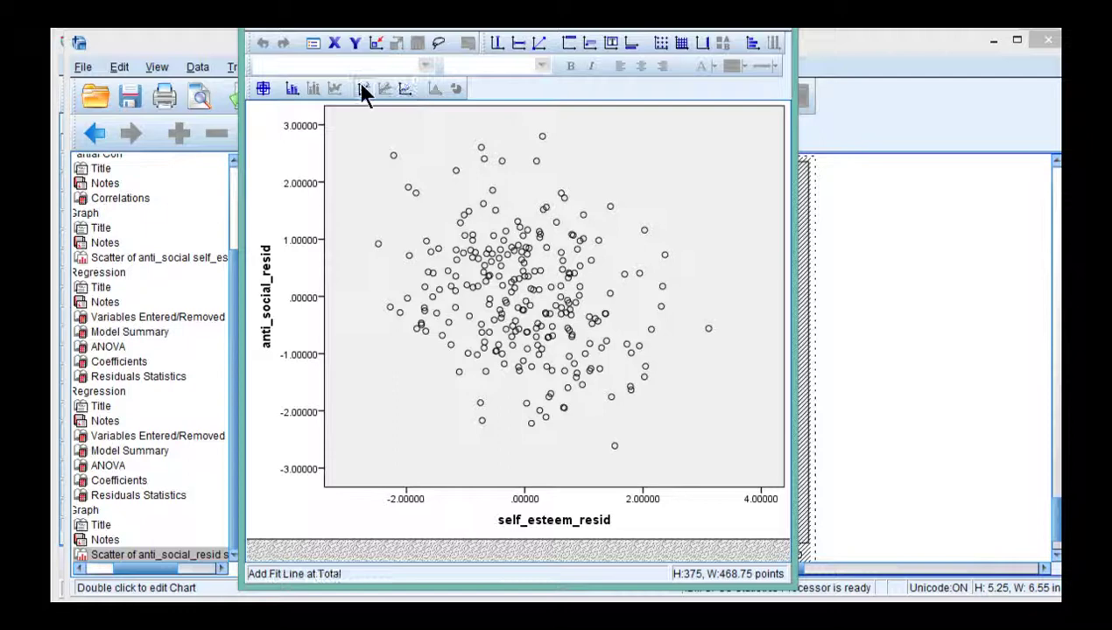
pyautogui.click(362, 87)
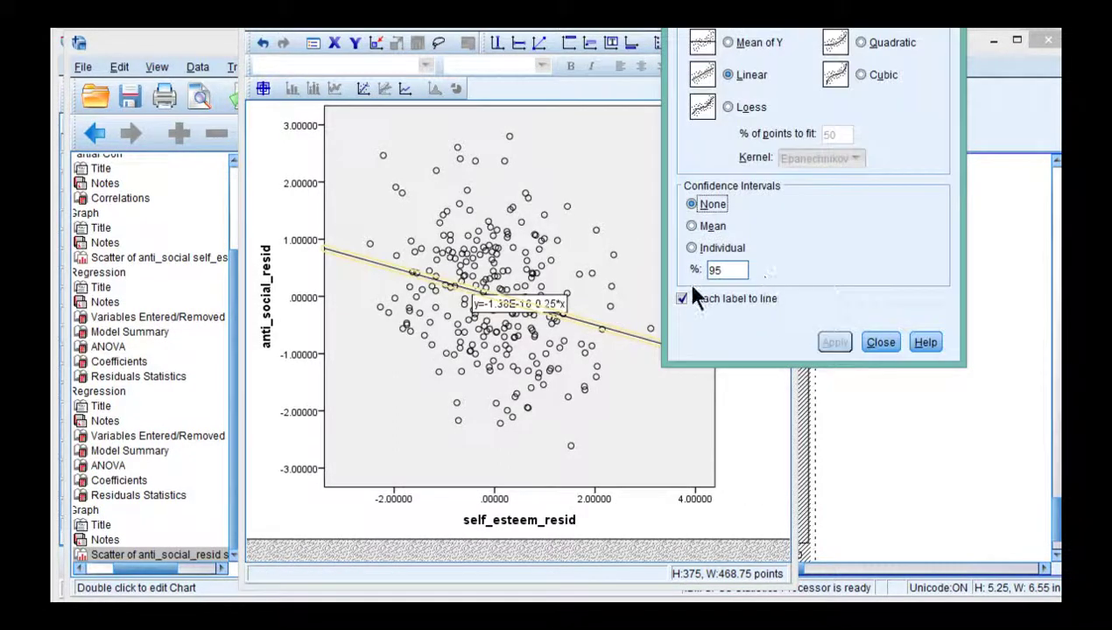
pyautogui.click(683, 299)
pyautogui.click(836, 341)
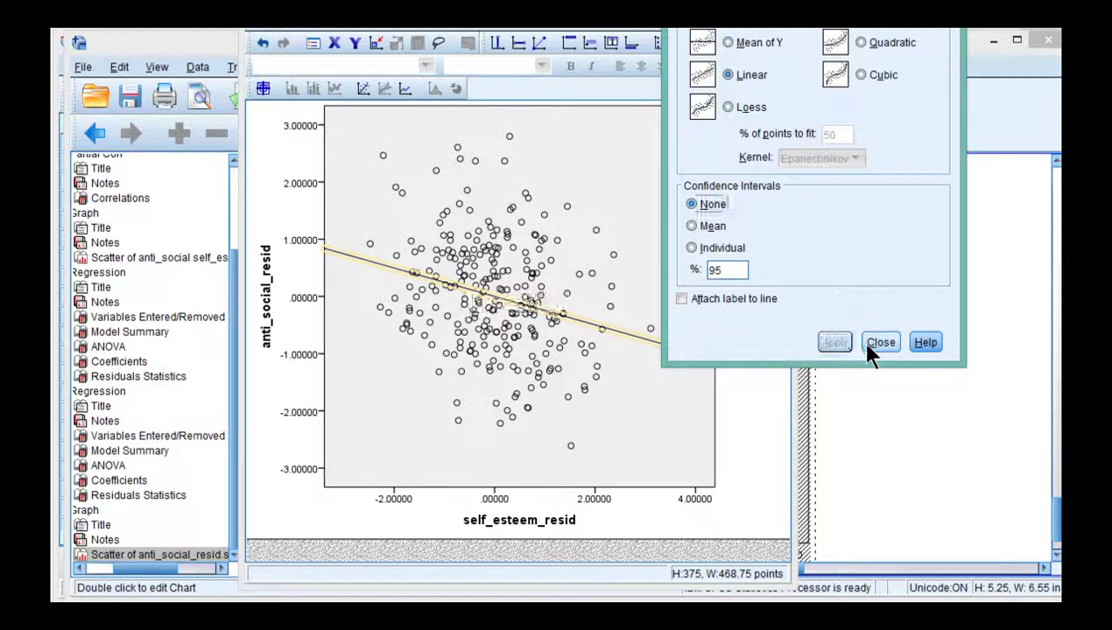
pyautogui.click(880, 342)
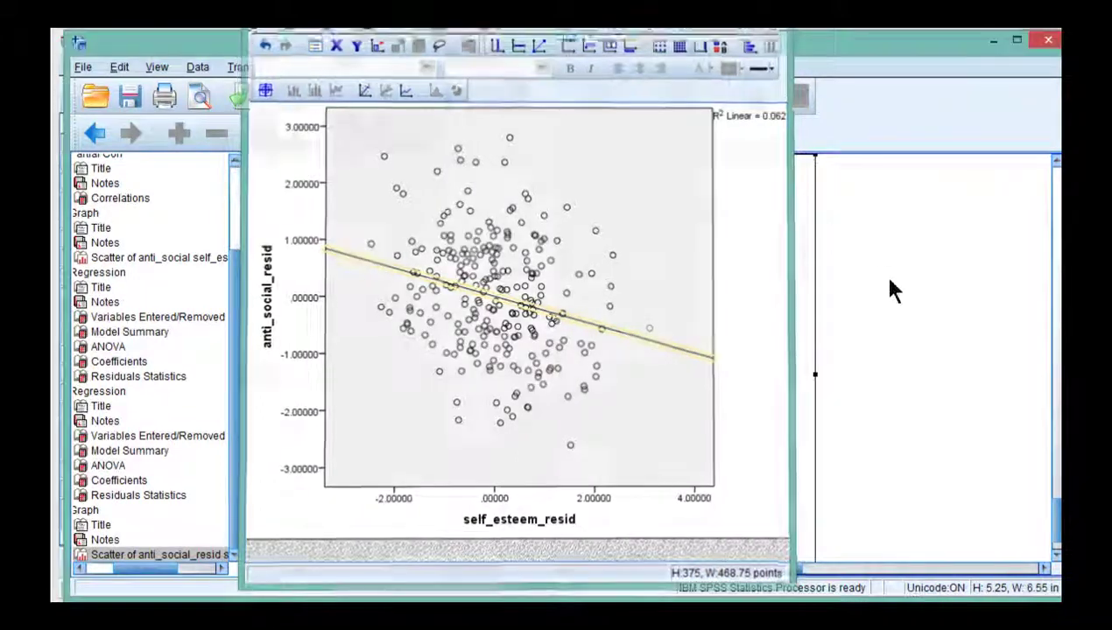
pyautogui.hotkey('alt', 'F4')
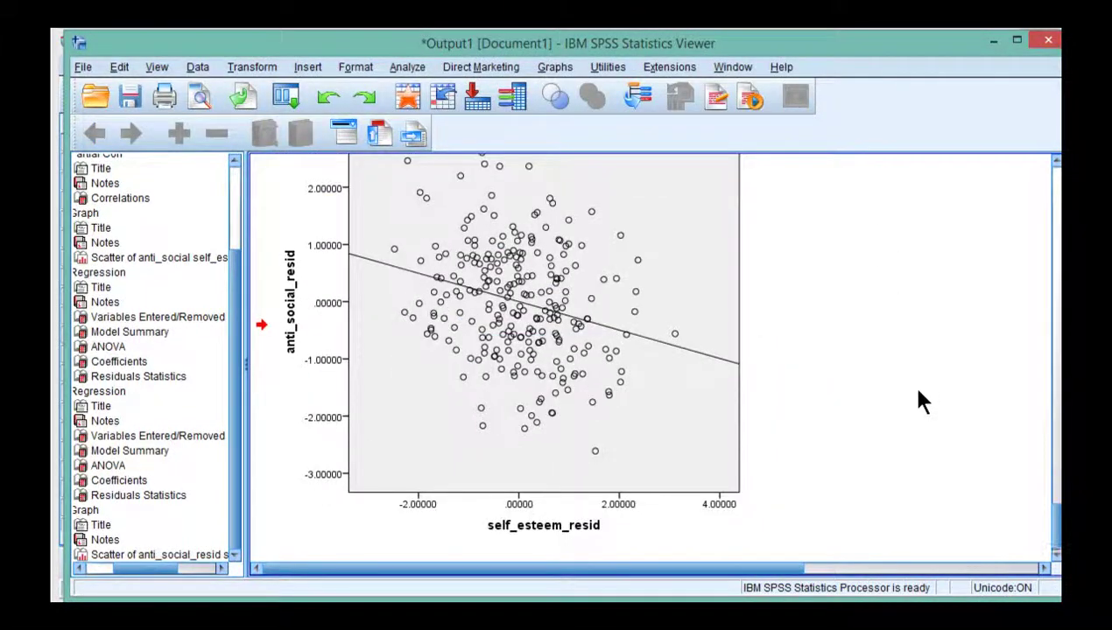
pyautogui.scroll(10, 919, 393)
pyautogui.scroll(10, 918, 400)
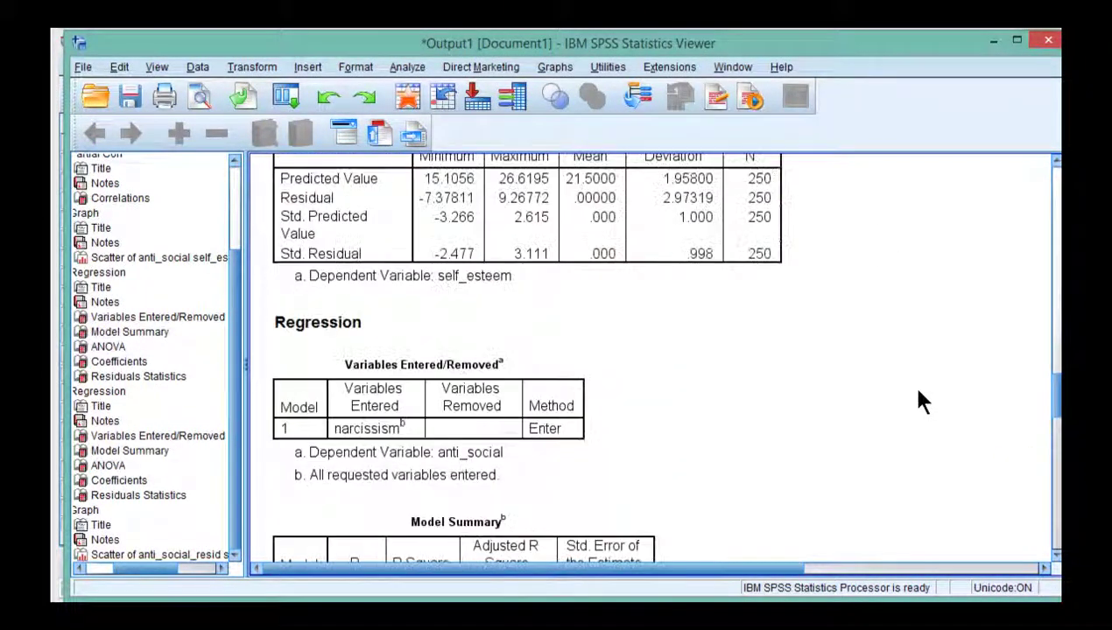
pyautogui.scroll(10, 918, 402)
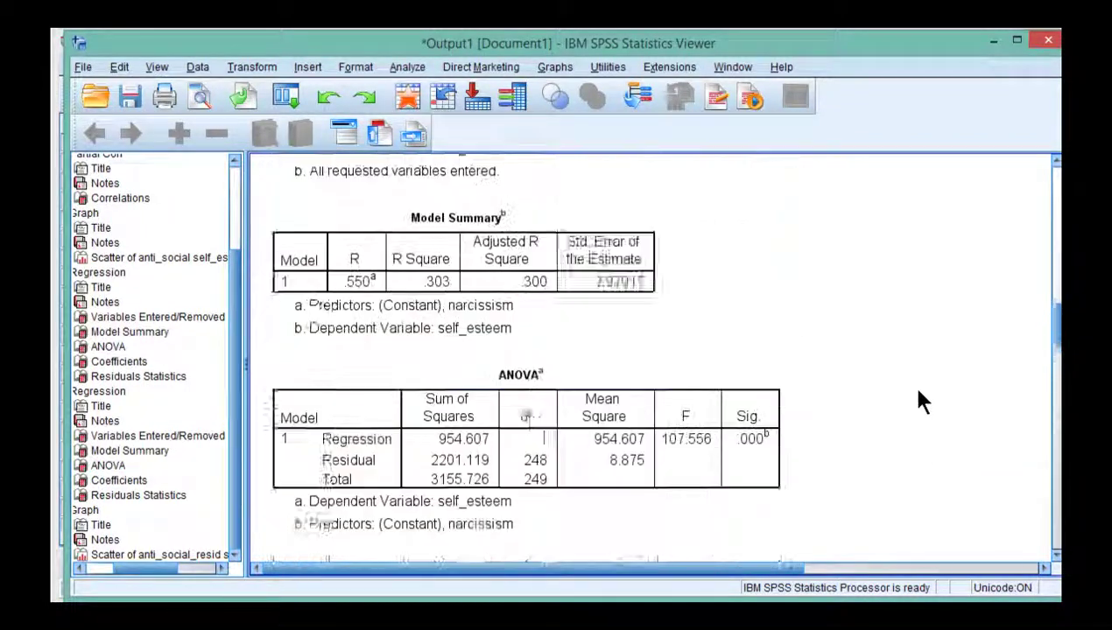
pyautogui.scroll(6, 919, 402)
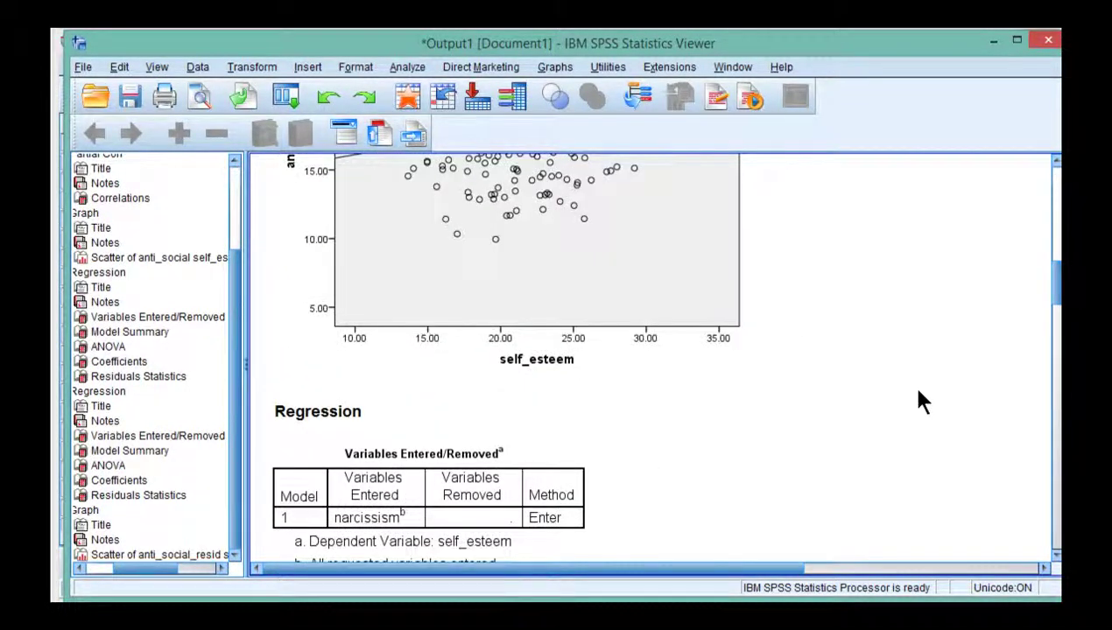
pyautogui.scroll(-5, 919, 400)
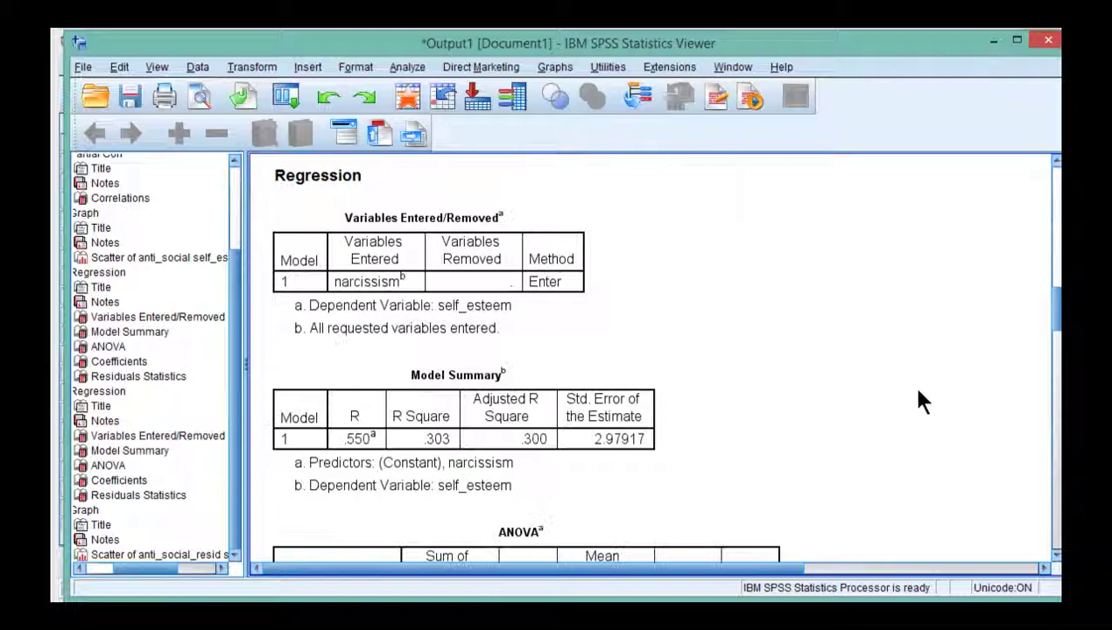